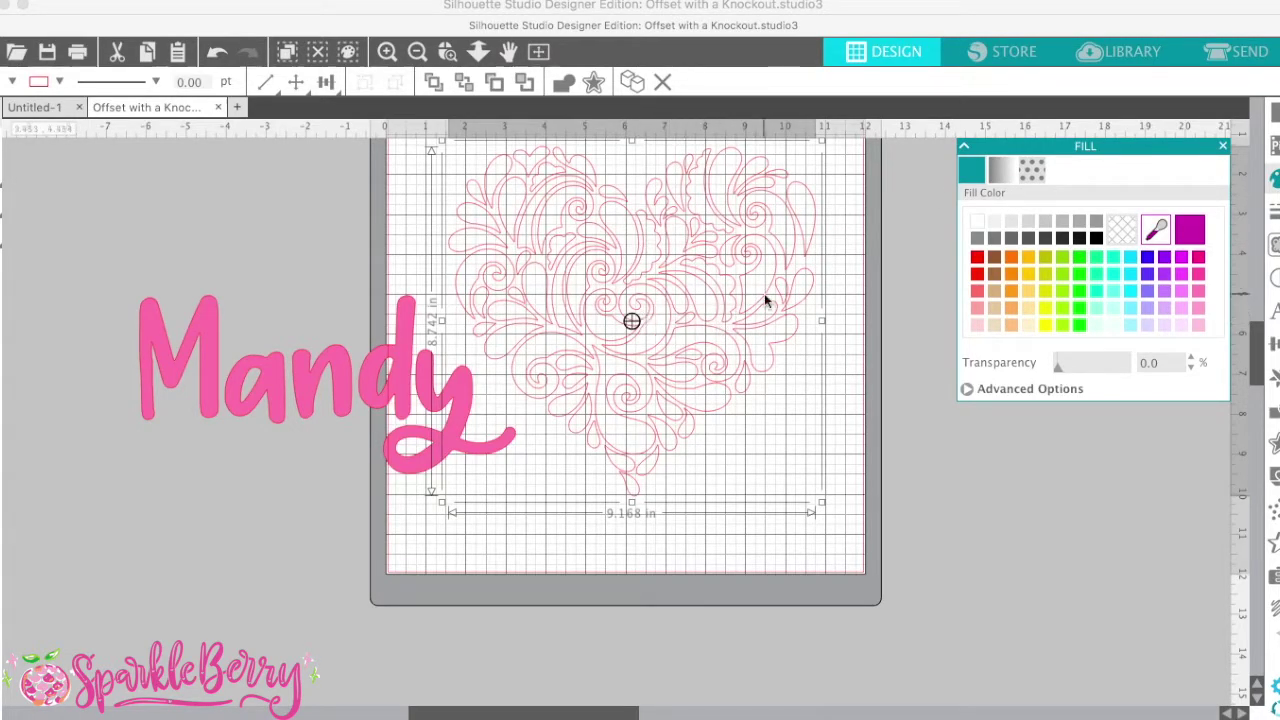
Fill the swirl heart design with solid black.
{"action": "left_click", "coordinate": [1098, 237]}
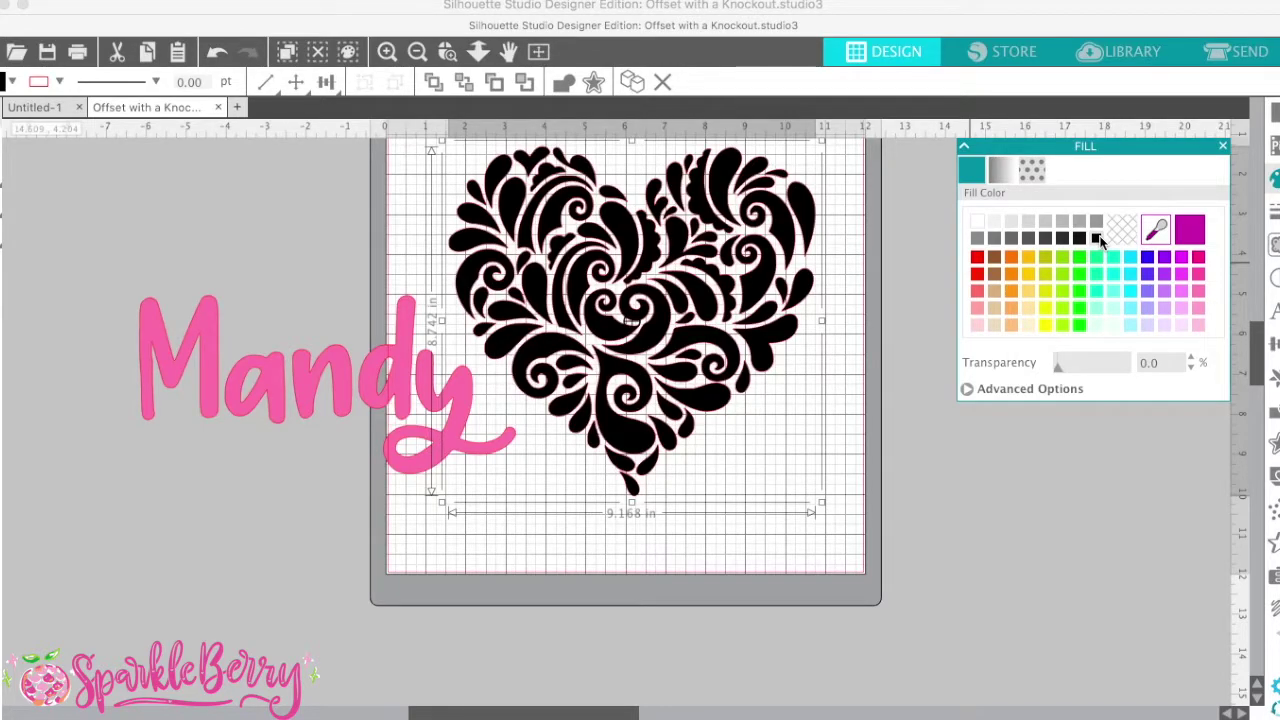
{"action": "left_click", "coordinate": [851, 403]}
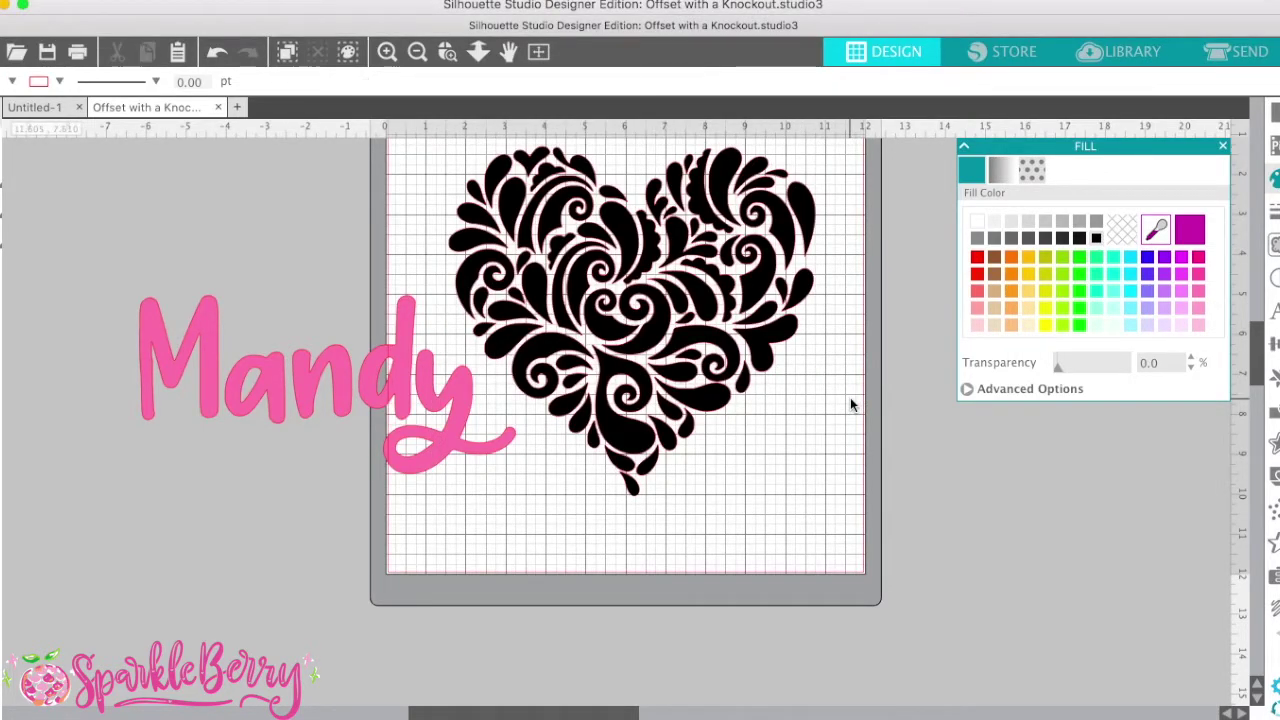
Move the pink name text slightly up and to the left, and start an offset around it.
{"action": "left_click", "coordinate": [304, 394]}
{"action": "left_click_drag", "start_coordinate": [304, 394], "coordinate": [283, 341]}
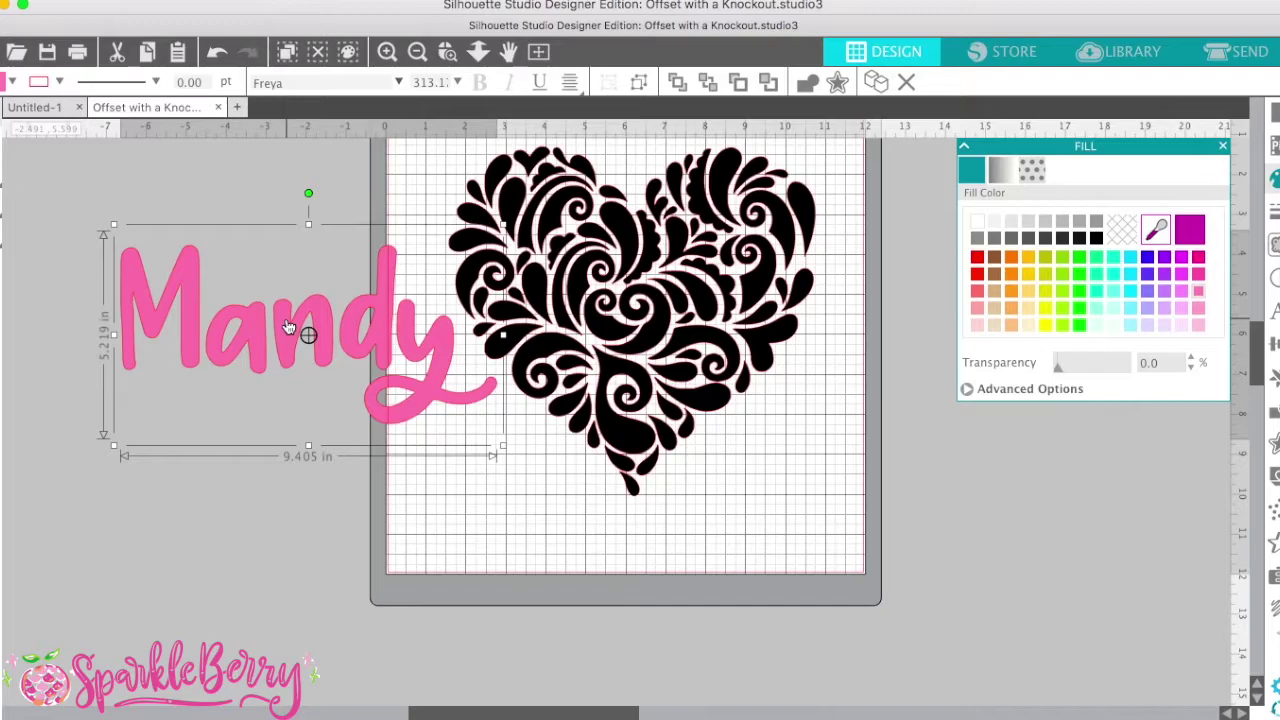
{"action": "right_click", "coordinate": [288, 327]}
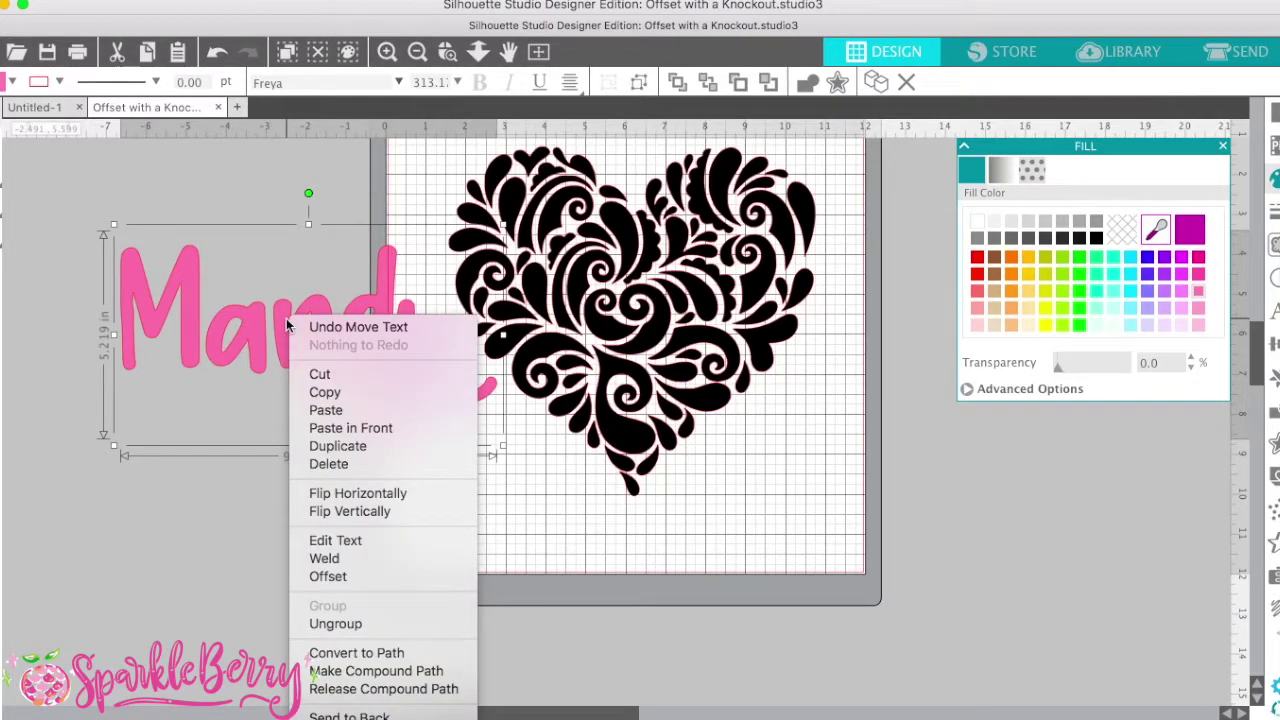
{"action": "left_click", "coordinate": [351, 575]}
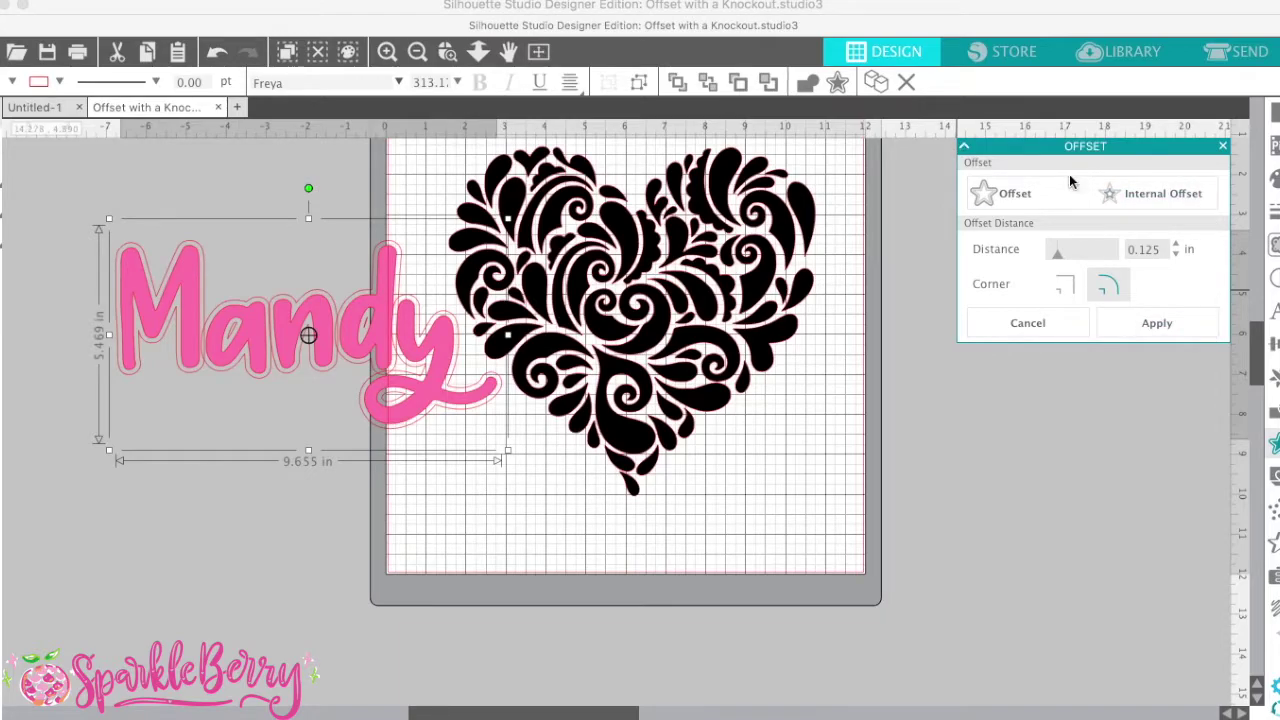
Try larger offset distances up to 0.155 in, and return the distance to 0.125 in.
{"action": "left_click", "coordinate": [1177, 246]}
{"action": "left_click", "coordinate": [1177, 246]}
{"action": "left_click", "coordinate": [1177, 246]}
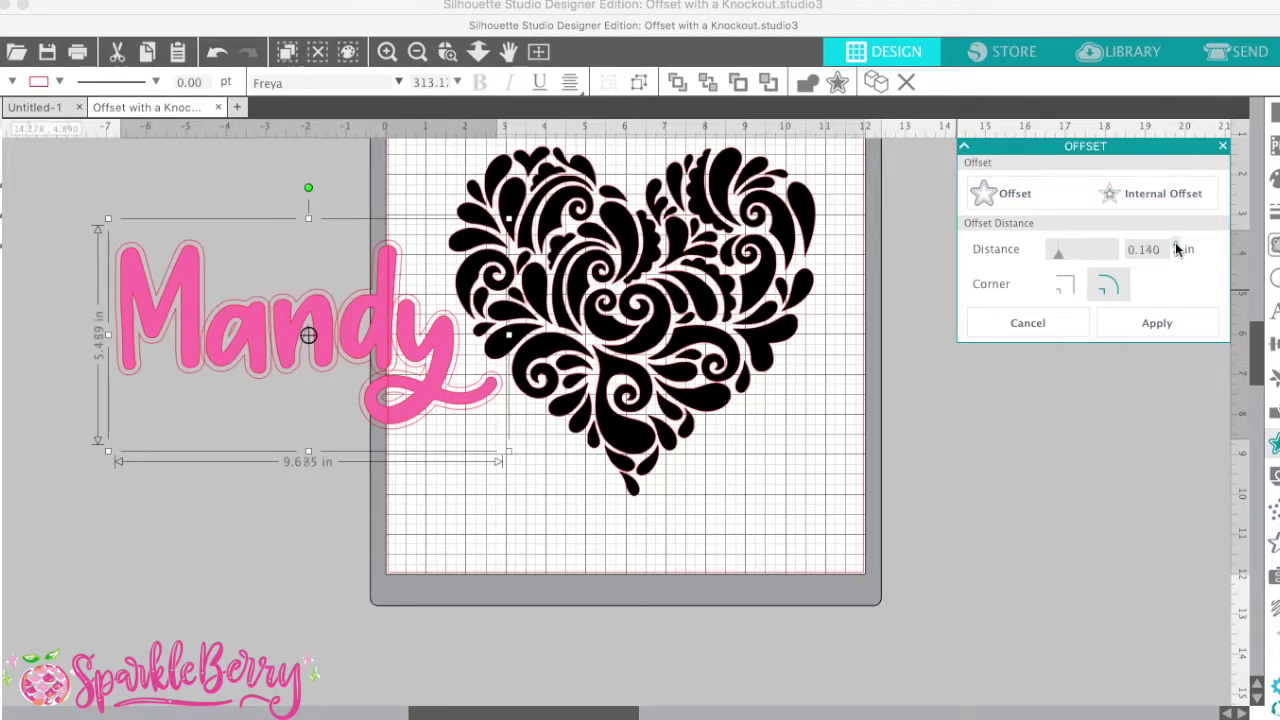
{"action": "left_click", "coordinate": [1177, 246]}
{"action": "left_click", "coordinate": [1177, 246]}
{"action": "left_click", "coordinate": [1177, 246]}
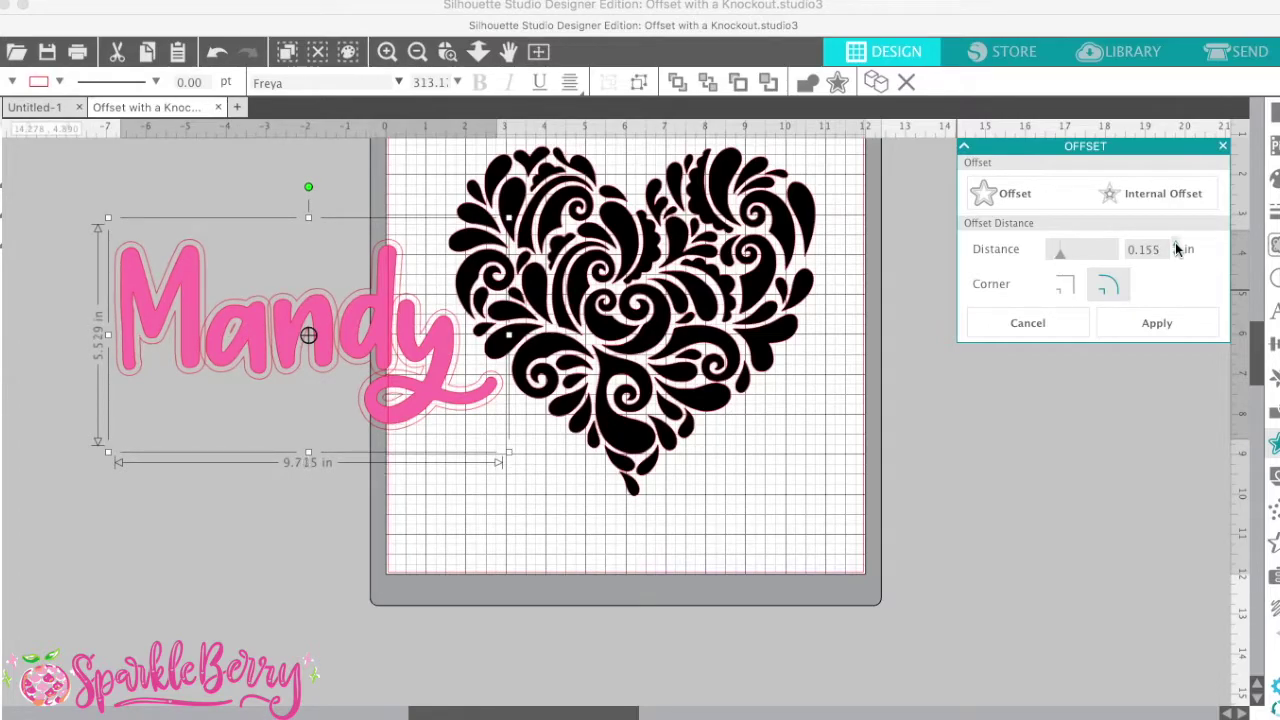
{"action": "left_click", "coordinate": [1177, 256]}
{"action": "left_click", "coordinate": [1177, 256]}
{"action": "left_click", "coordinate": [1177, 256]}
{"action": "left_click", "coordinate": [1177, 256]}
{"action": "left_click", "coordinate": [1177, 256]}
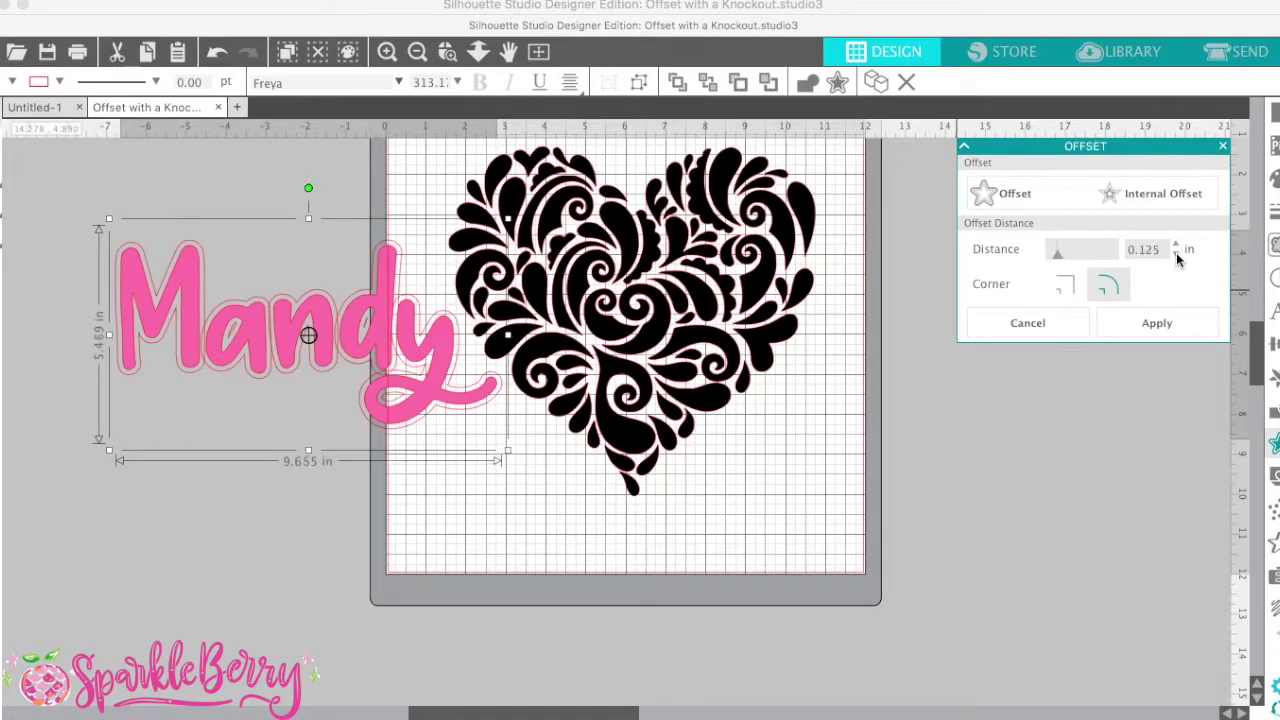
Apply the 0.125 in rounded offset and move the name text together with its outline over the middle of the heart.
{"action": "left_click", "coordinate": [1150, 326]}
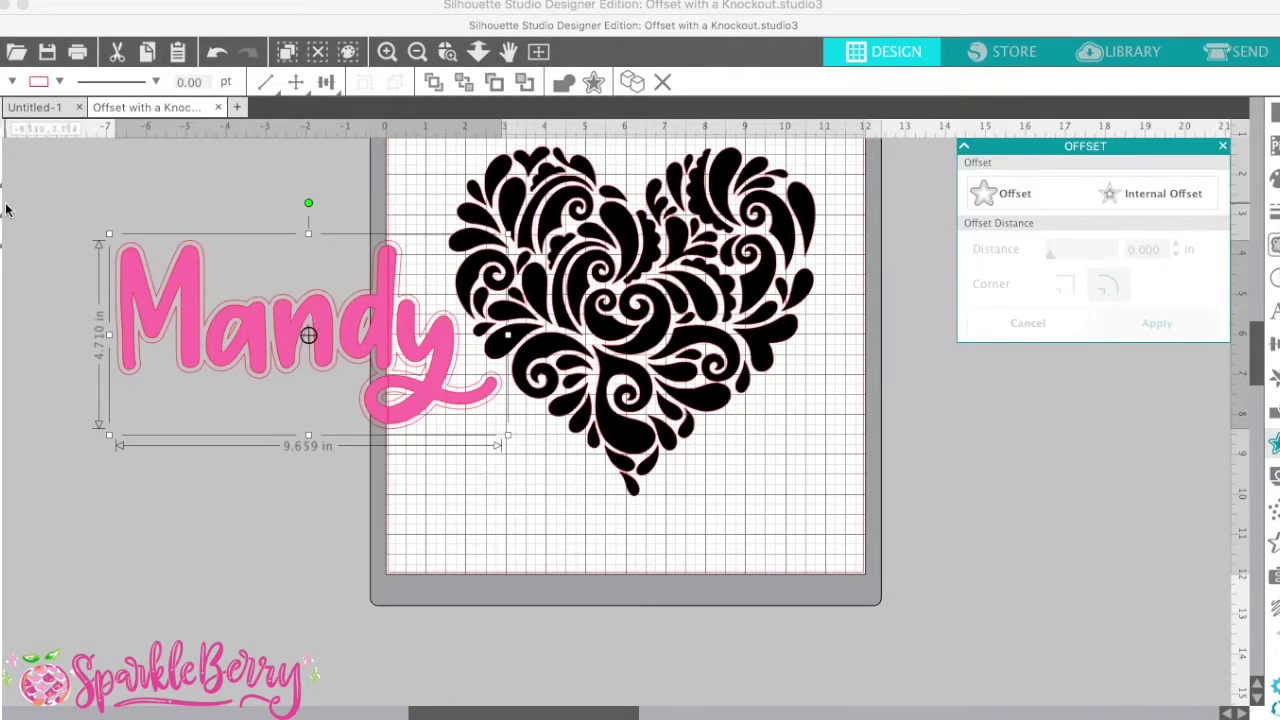
{"action": "left_click", "coordinate": [290, 360]}
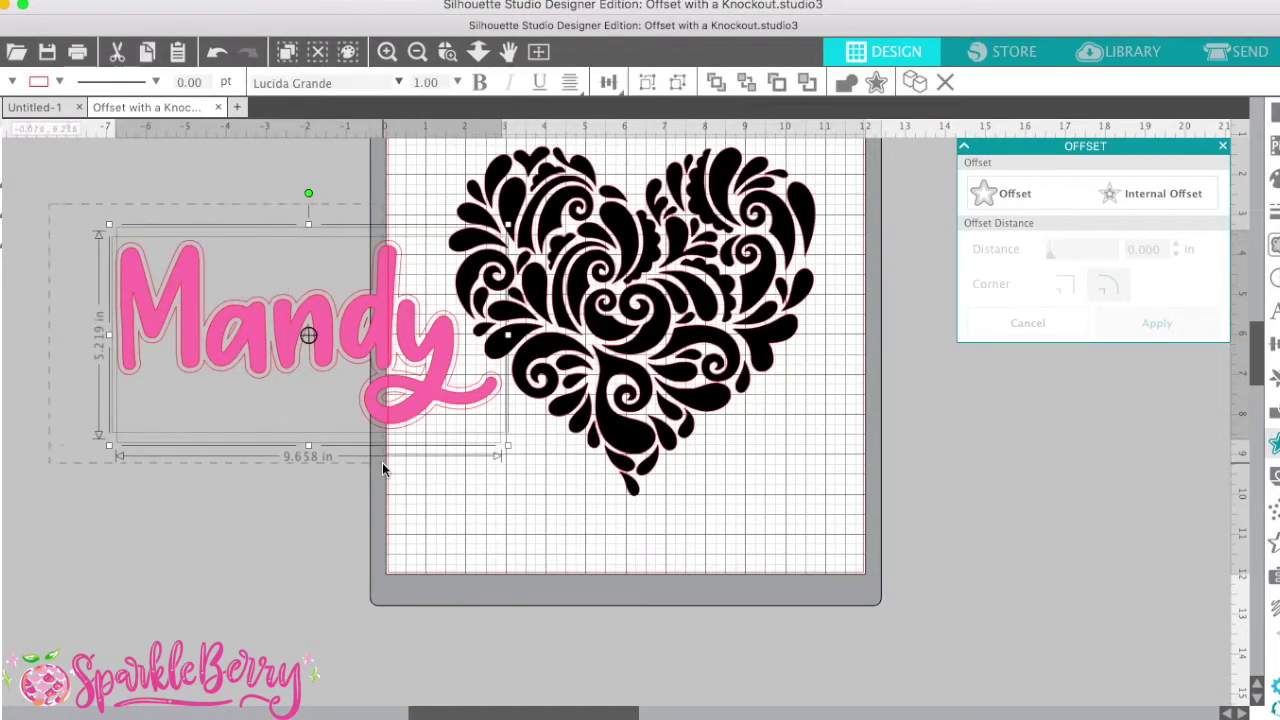
{"action": "left_click_drag", "start_coordinate": [356, 315], "coordinate": [693, 305]}
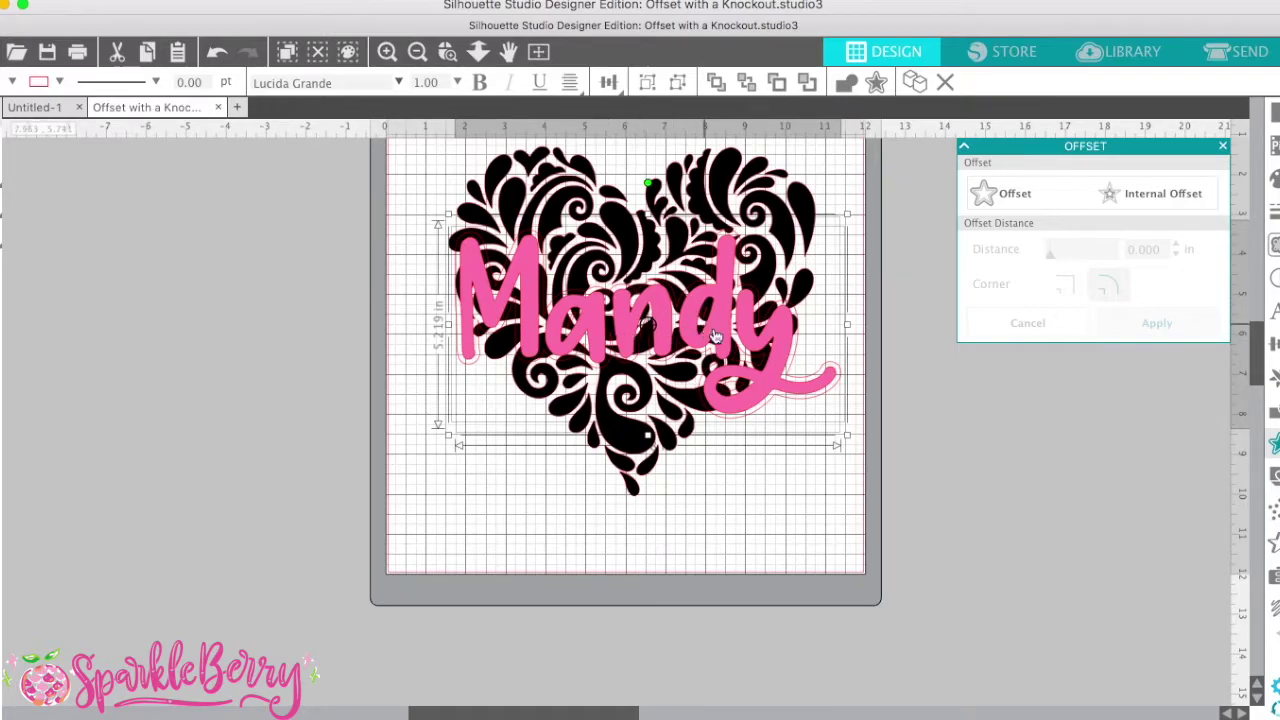
{"action": "left_click", "coordinate": [765, 492]}
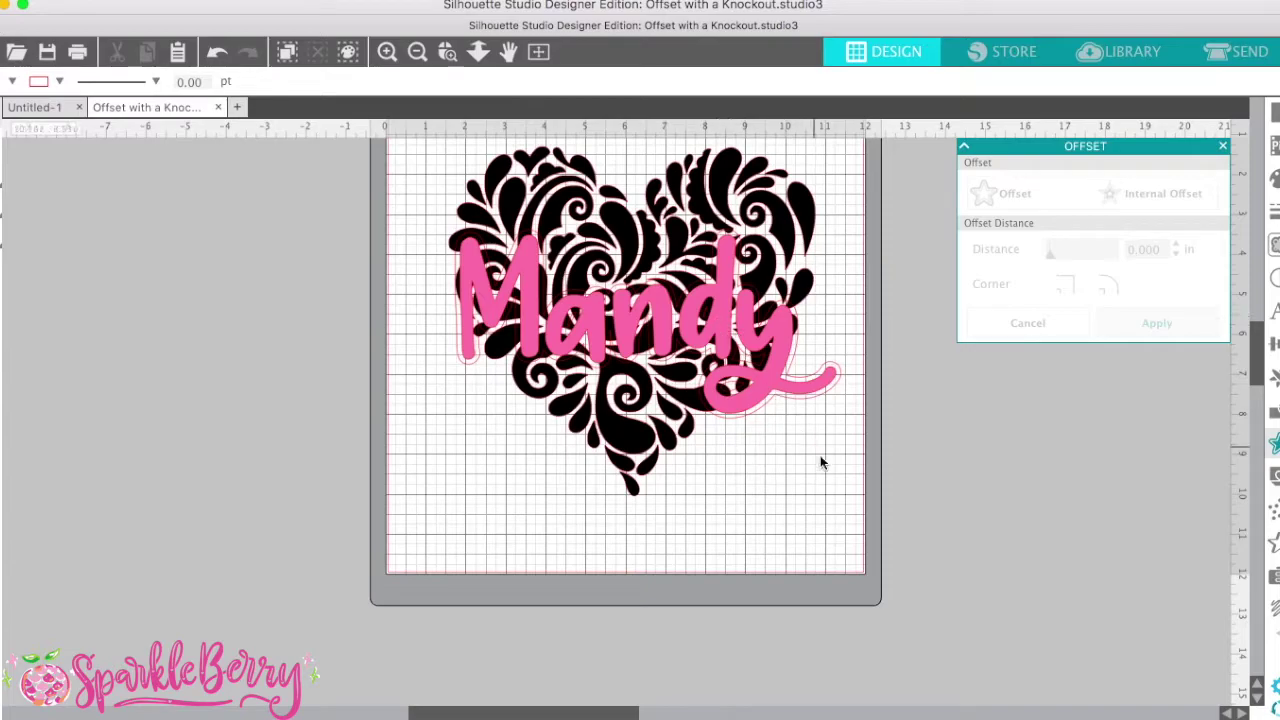
Move only the pink name text off the page, leaving its offset outline on the heart.
{"action": "left_click", "coordinate": [773, 384]}
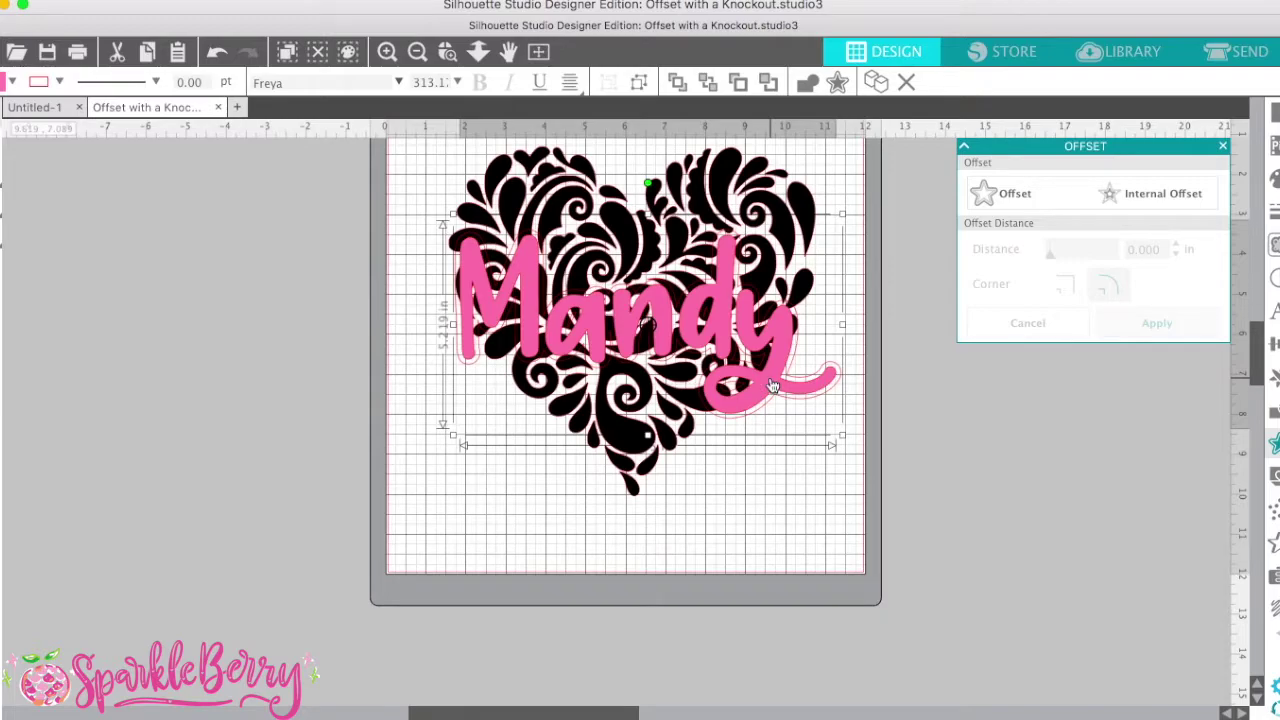
{"action": "left_click_drag", "start_coordinate": [773, 386], "coordinate": [295, 515]}
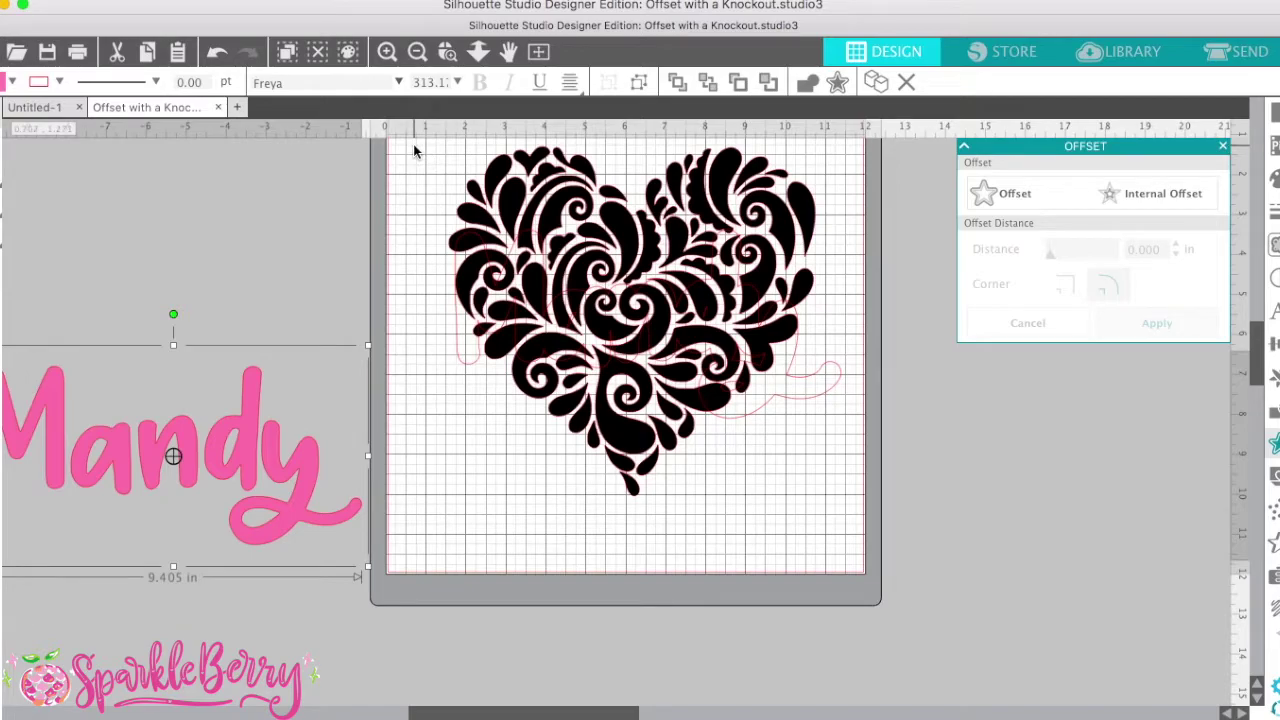
Subtract the name's offset outline from the black heart to create the knockout.
{"action": "left_click", "coordinate": [458, 180]}
{"action": "left_click_drag", "start_coordinate": [603, 275], "coordinate": [874, 502]}
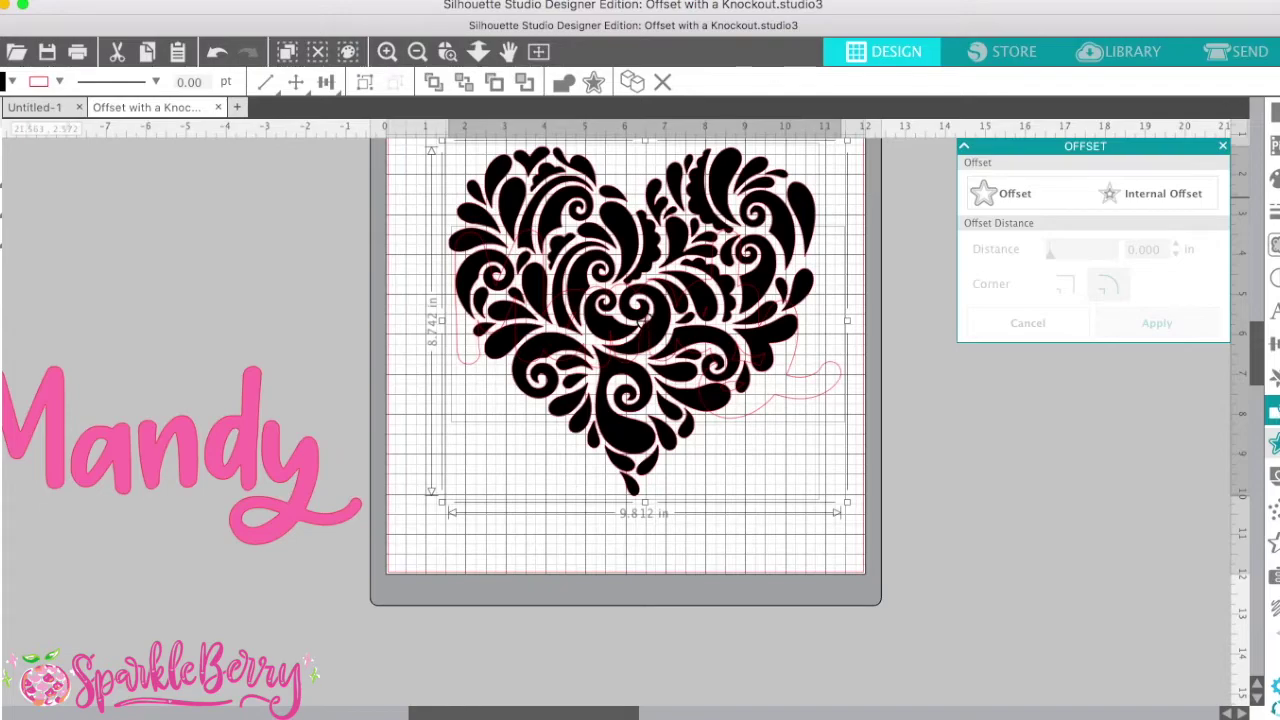
{"action": "left_click", "coordinate": [1272, 411]}
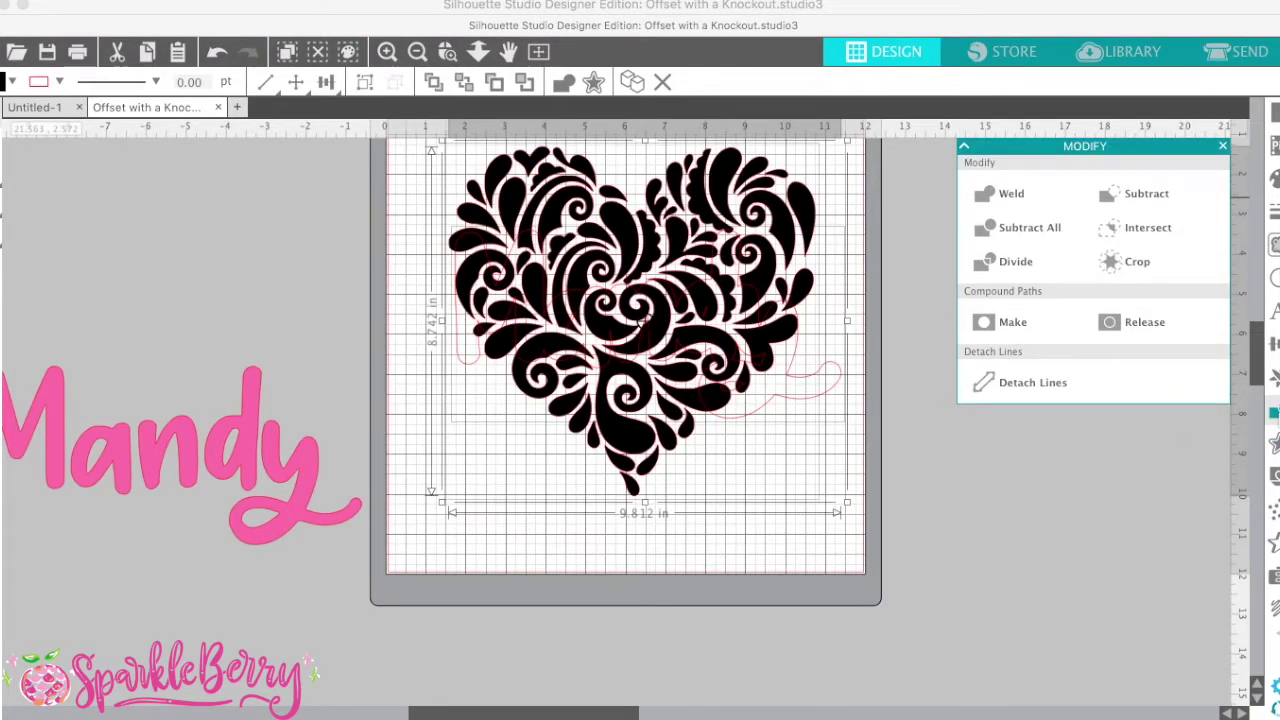
{"action": "left_click", "coordinate": [1139, 204]}
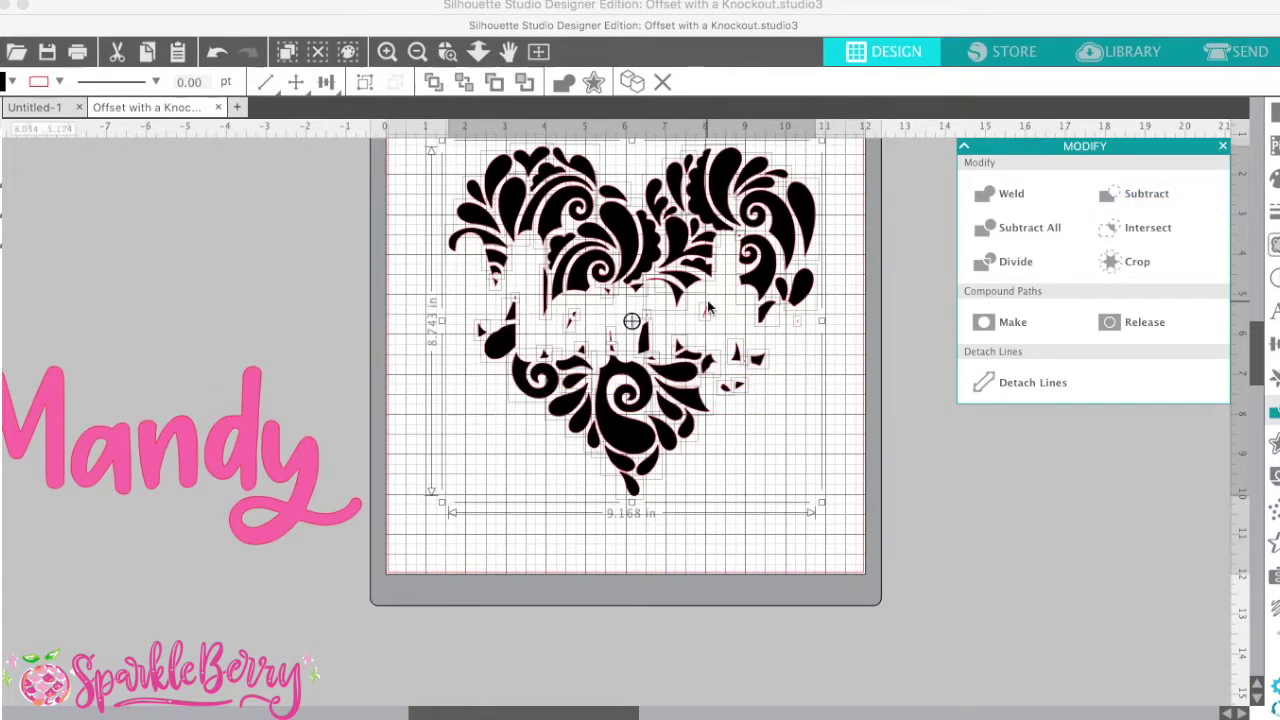
{"action": "left_click", "coordinate": [847, 412]}
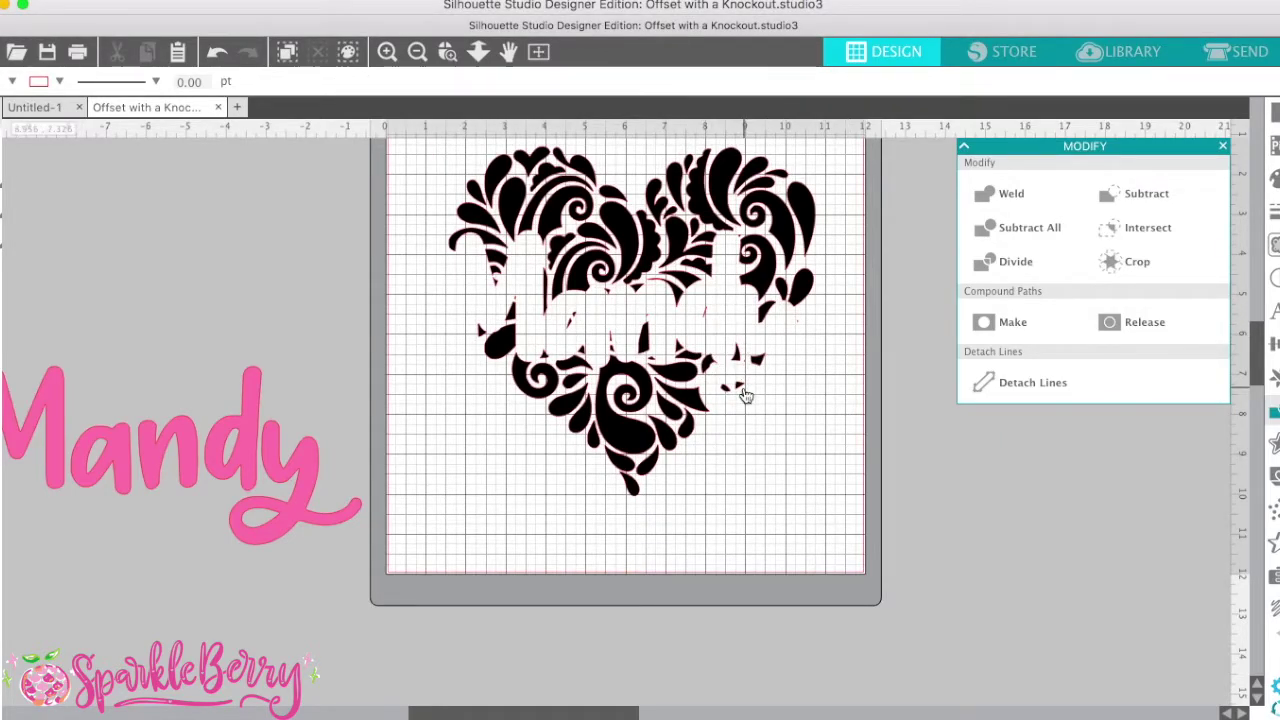
Place the pink name text over the knockout to check its fit, and move it back off the page.
{"action": "left_click_drag", "start_coordinate": [246, 451], "coordinate": [725, 317]}
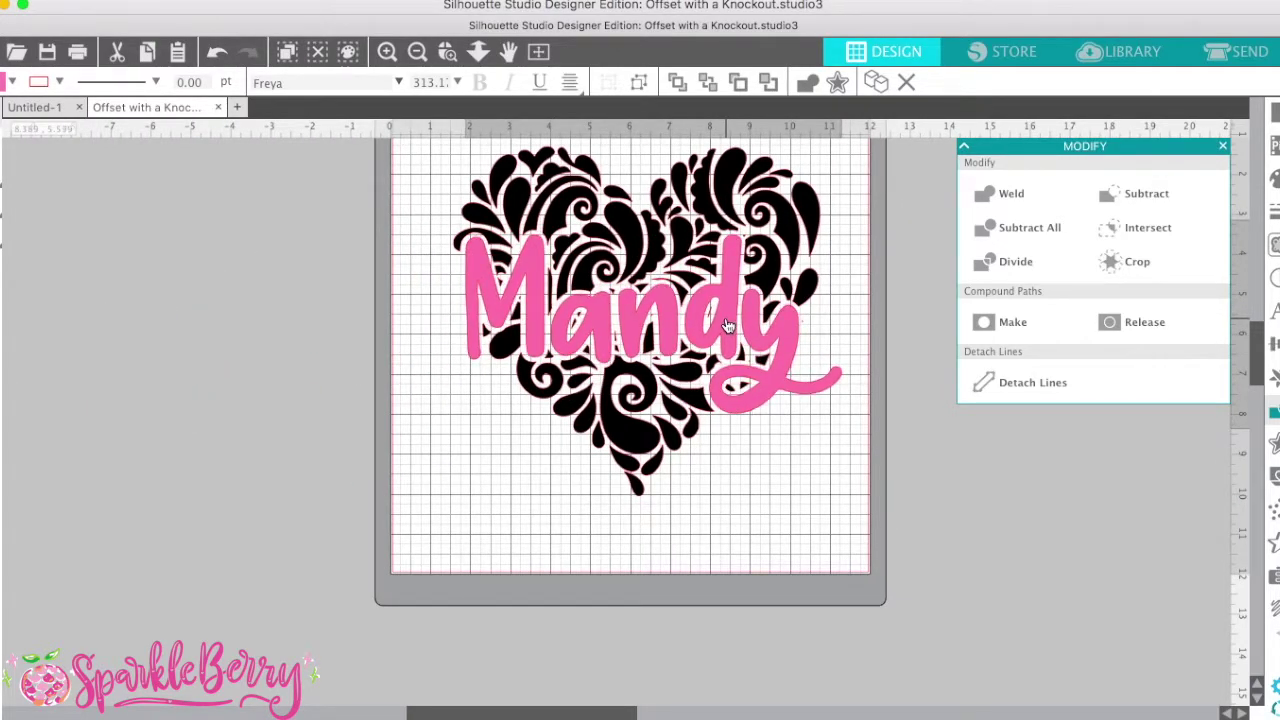
{"action": "key", "text": "Escape"}
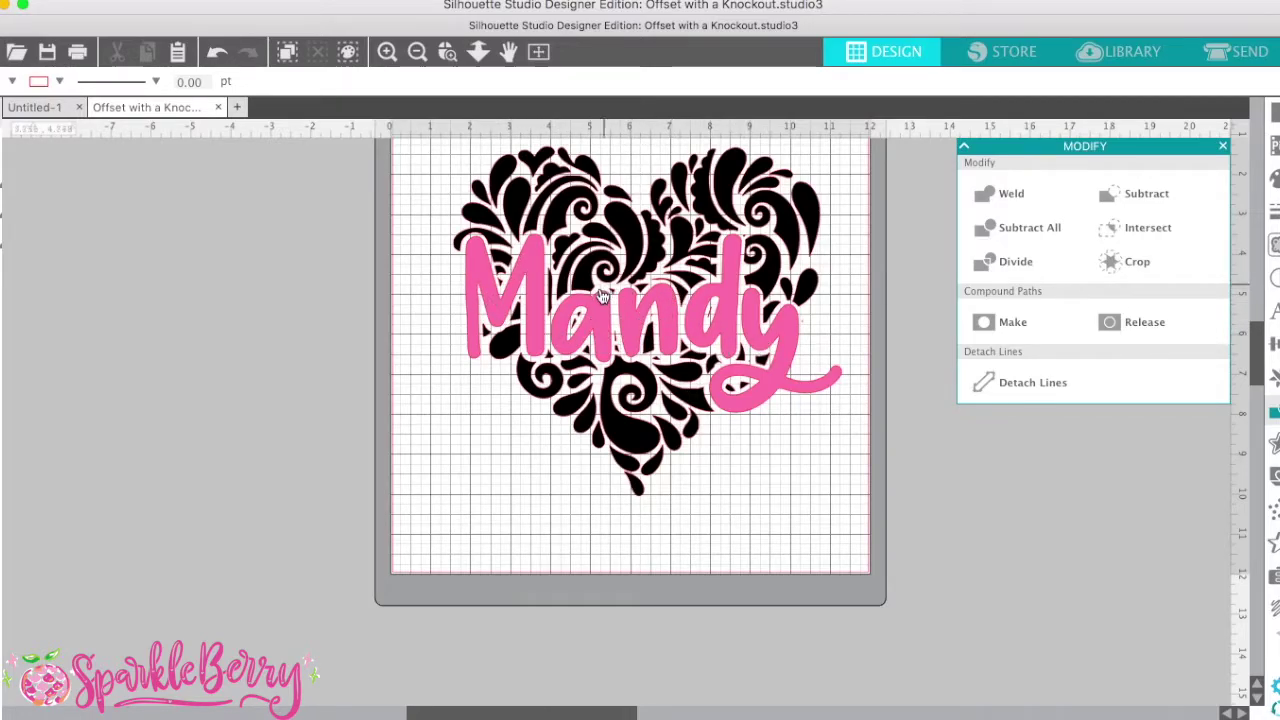
{"action": "left_click", "coordinate": [500, 278]}
{"action": "left_click", "coordinate": [431, 268]}
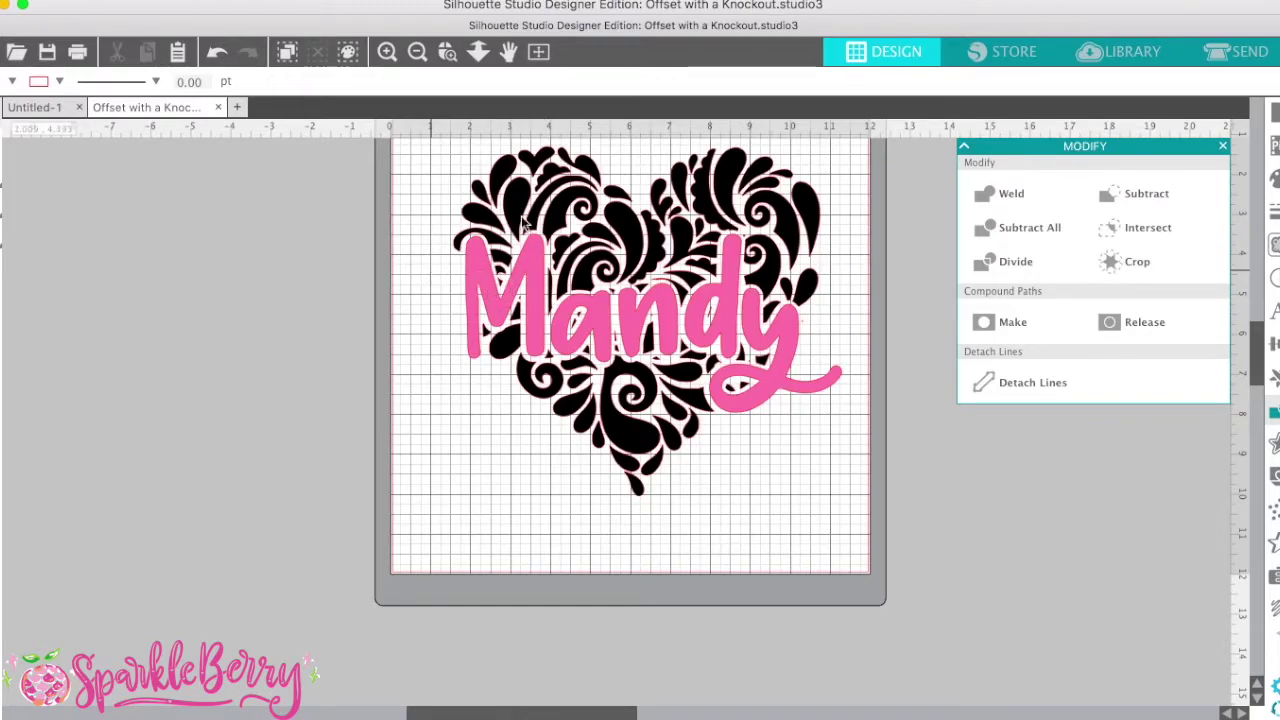
{"action": "left_click_drag", "start_coordinate": [641, 320], "coordinate": [201, 295]}
{"action": "left_click", "coordinate": [474, 156]}
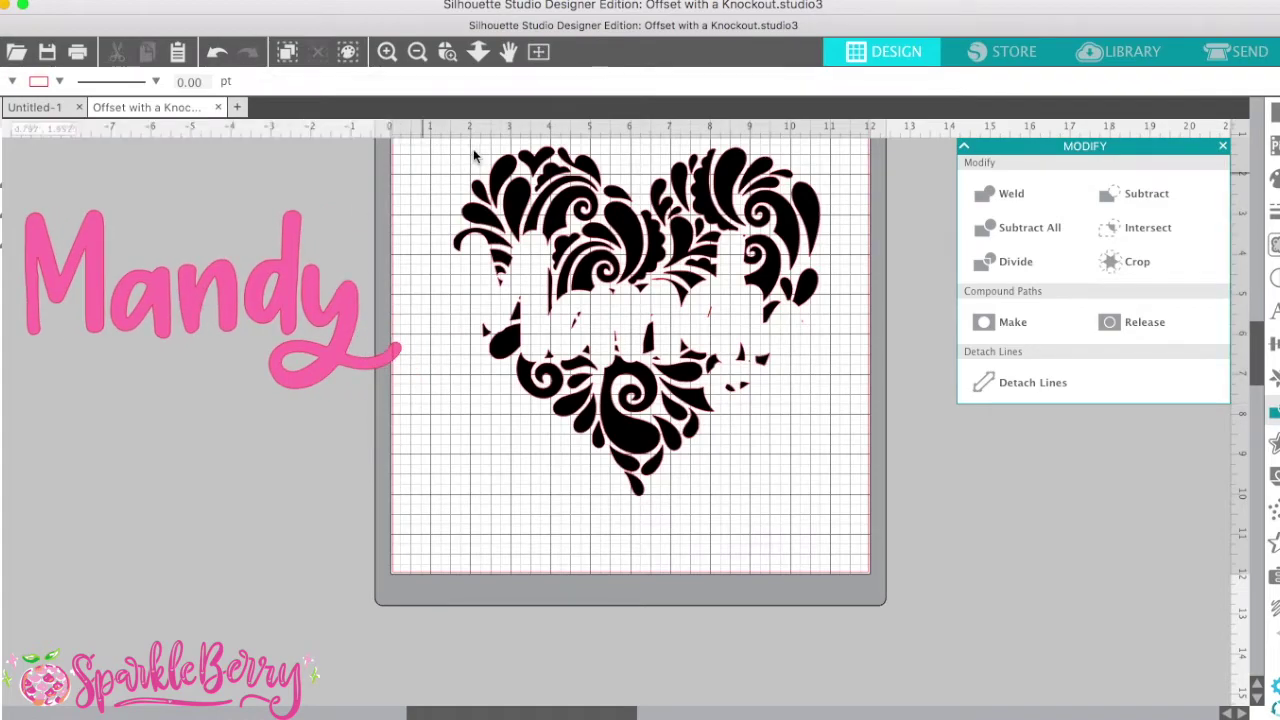
Inspect the separate pieces of the cut heart, including the tiny fragments around the knockout.
{"action": "left_click", "coordinate": [485, 222]}
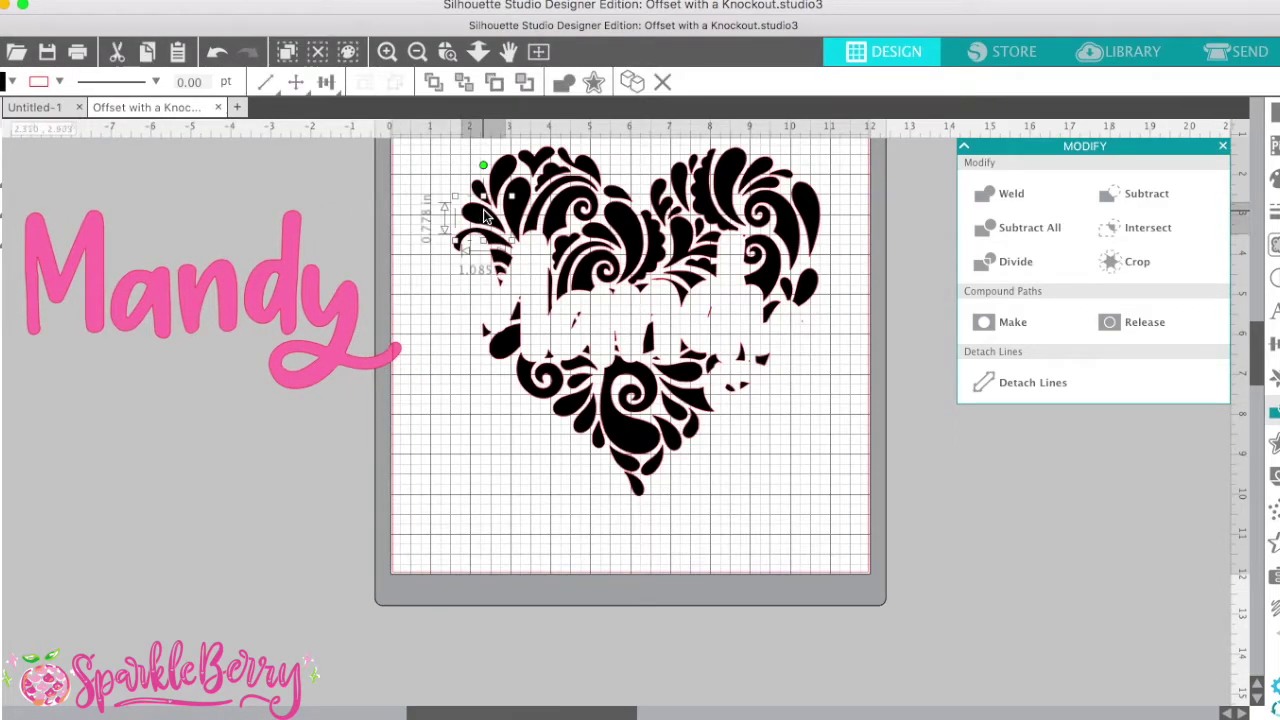
{"action": "left_click", "coordinate": [545, 228]}
{"action": "left_click", "coordinate": [588, 280]}
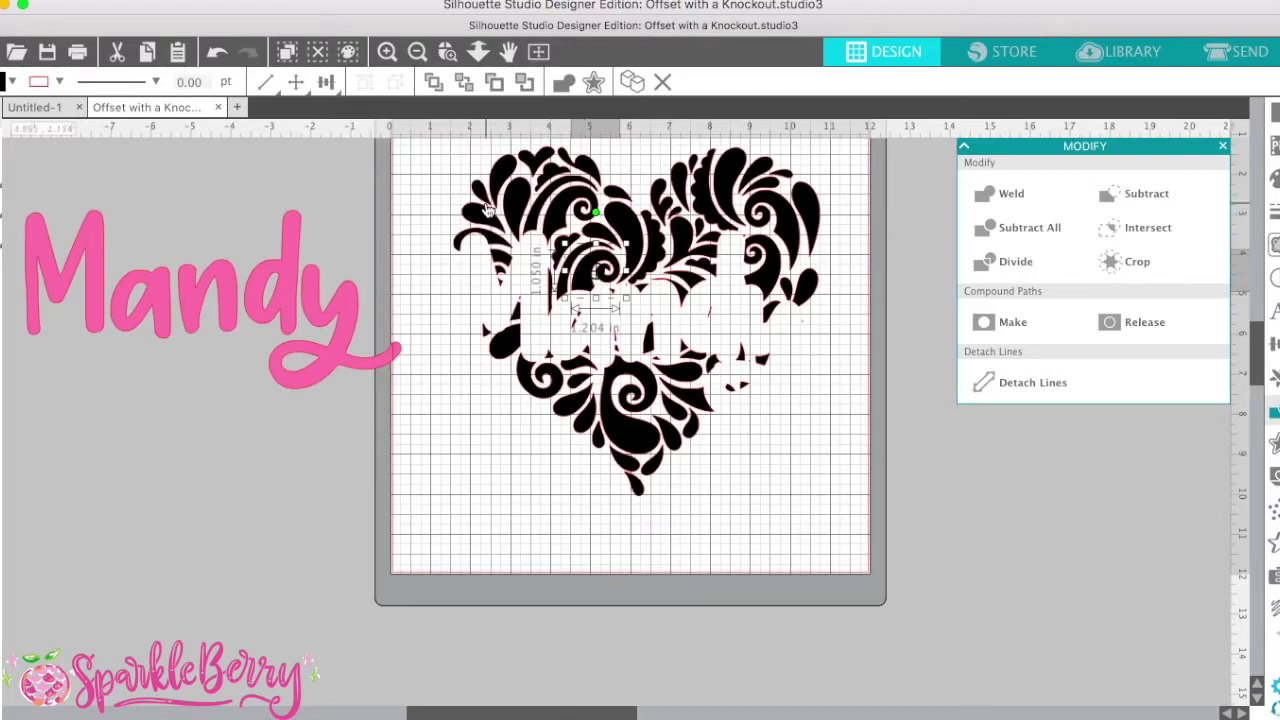
{"action": "scroll", "coordinate": [444, 155], "scroll_direction": "up", "scroll_amount": 2}
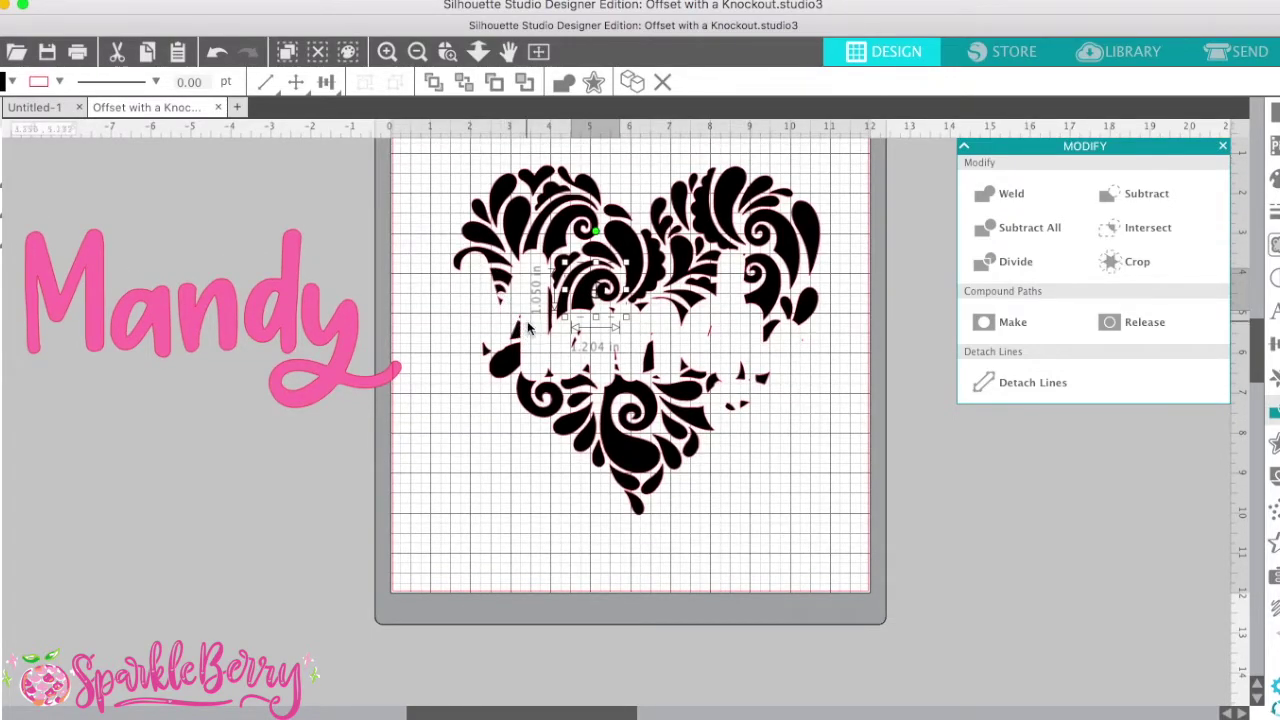
{"action": "left_click", "coordinate": [655, 342]}
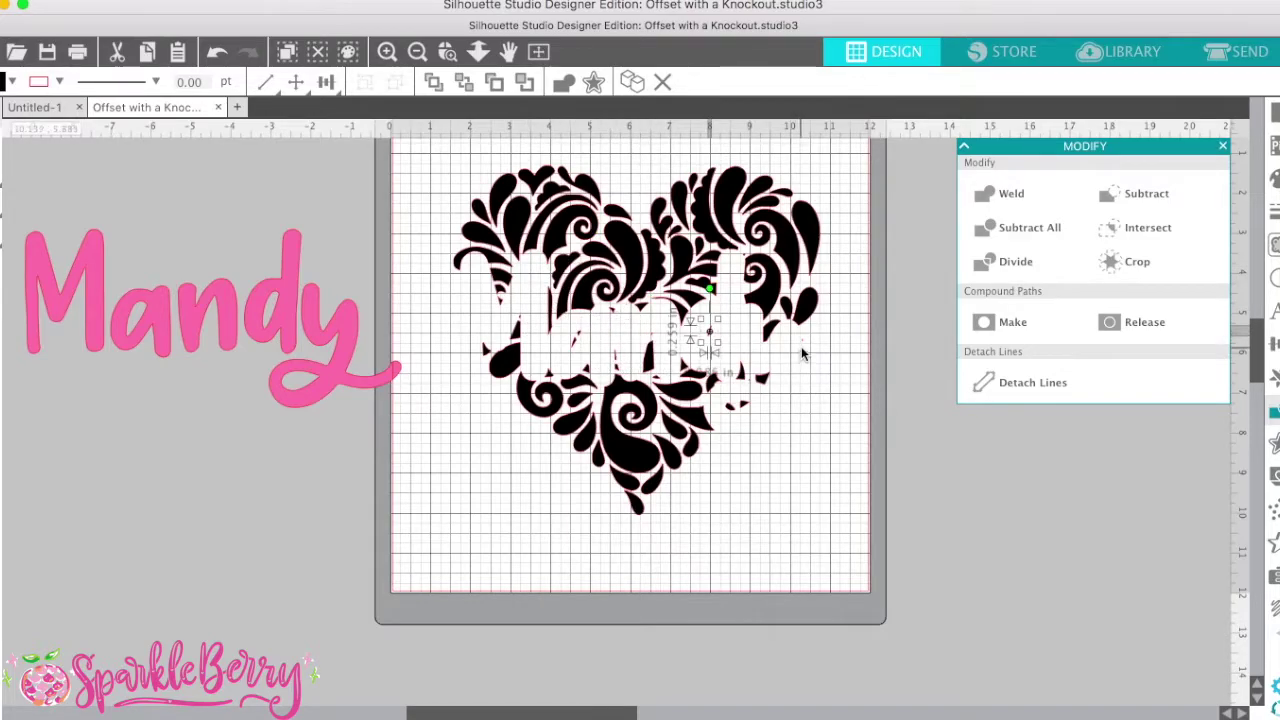
{"action": "left_click", "coordinate": [801, 350]}
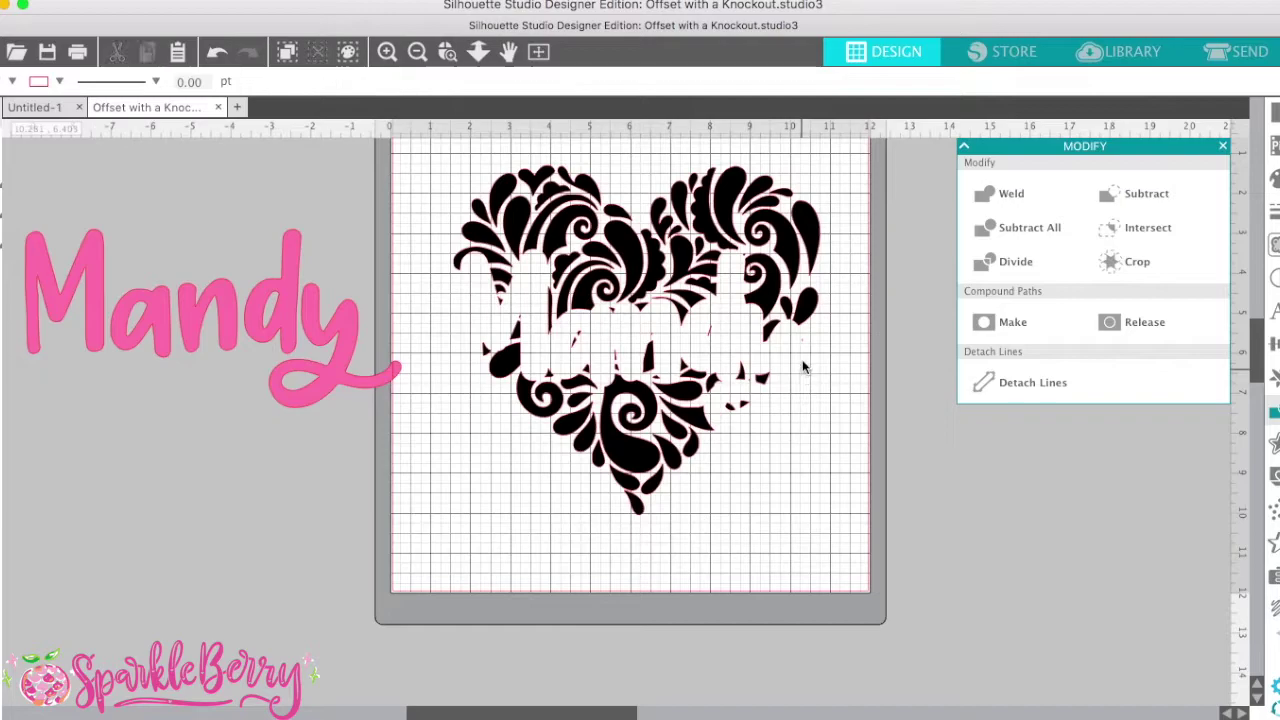
{"action": "left_click", "coordinate": [803, 345]}
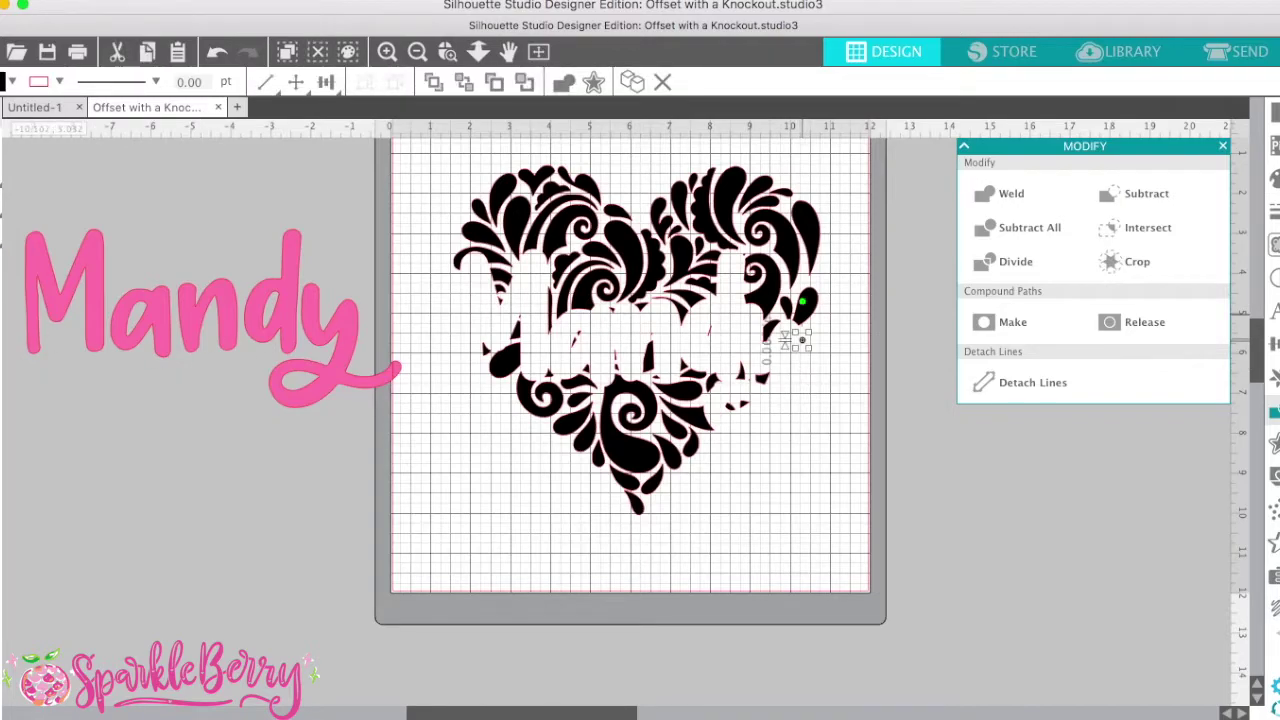
Delete three tiny leftover slivers inside the heart's knockout area.
{"action": "left_click", "coordinate": [387, 52]}
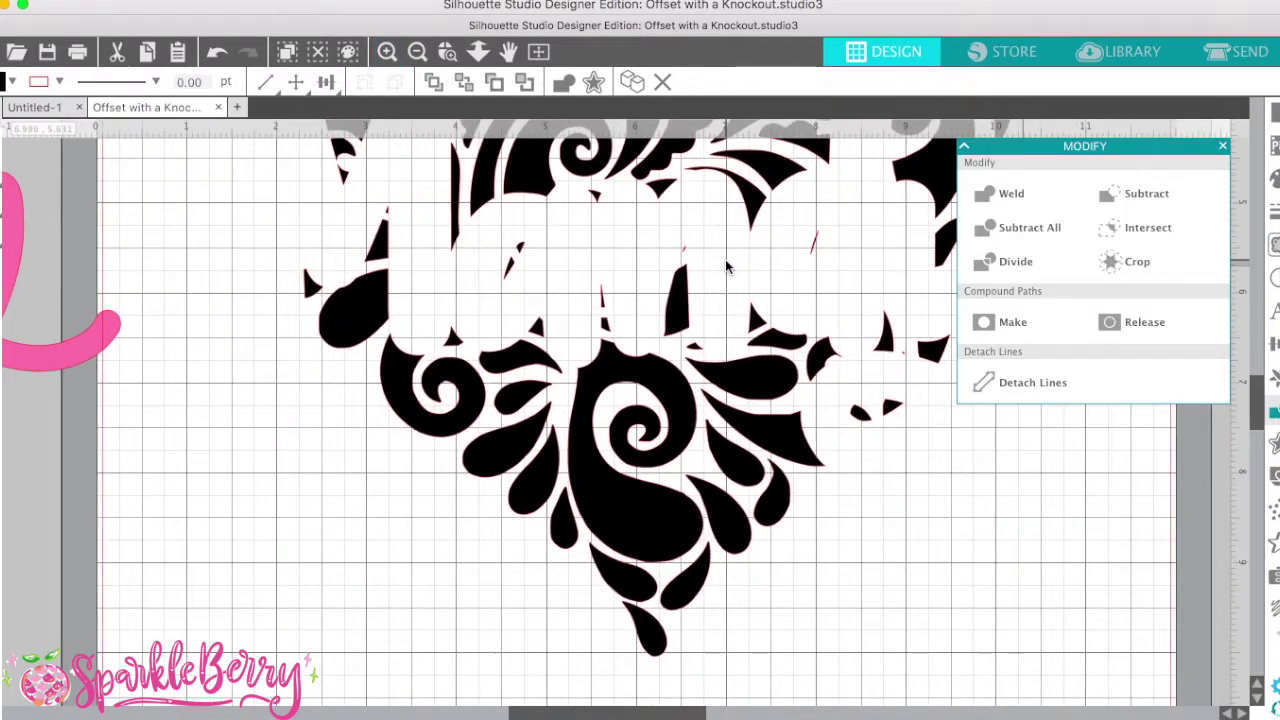
{"action": "scroll", "coordinate": [727, 267], "scroll_direction": "up", "scroll_amount": 5}
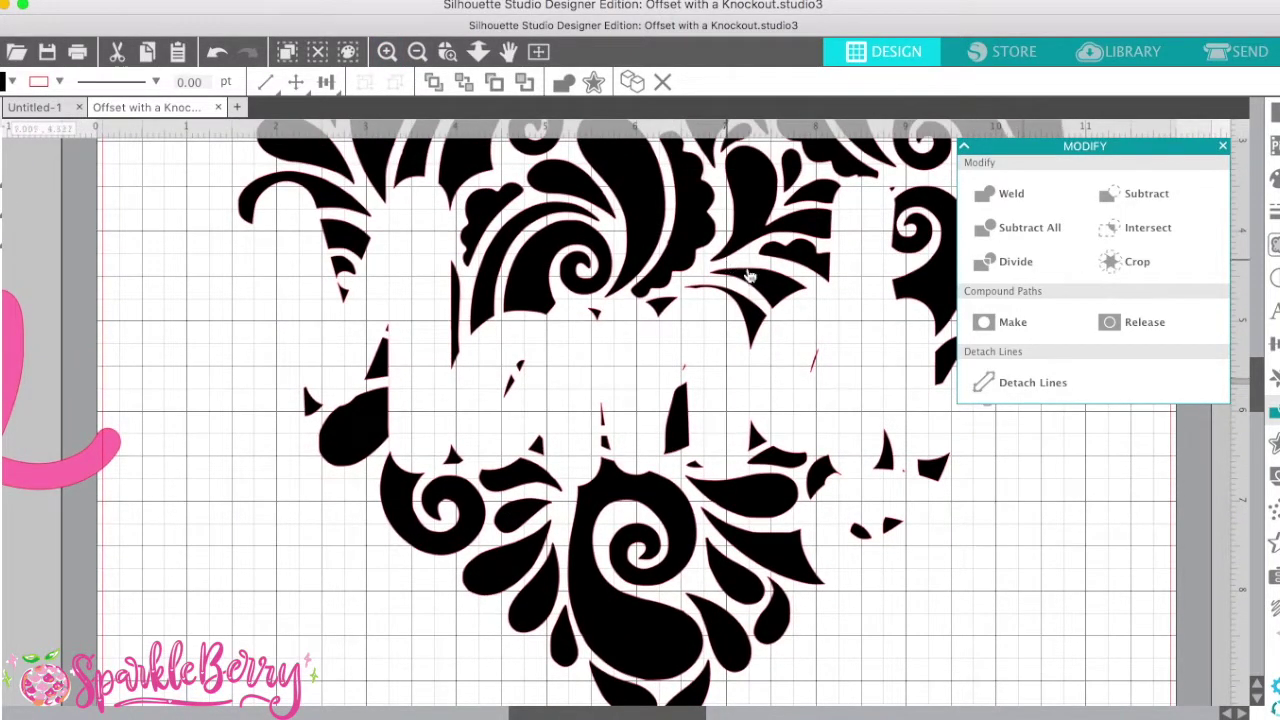
{"action": "left_click", "coordinate": [390, 338]}
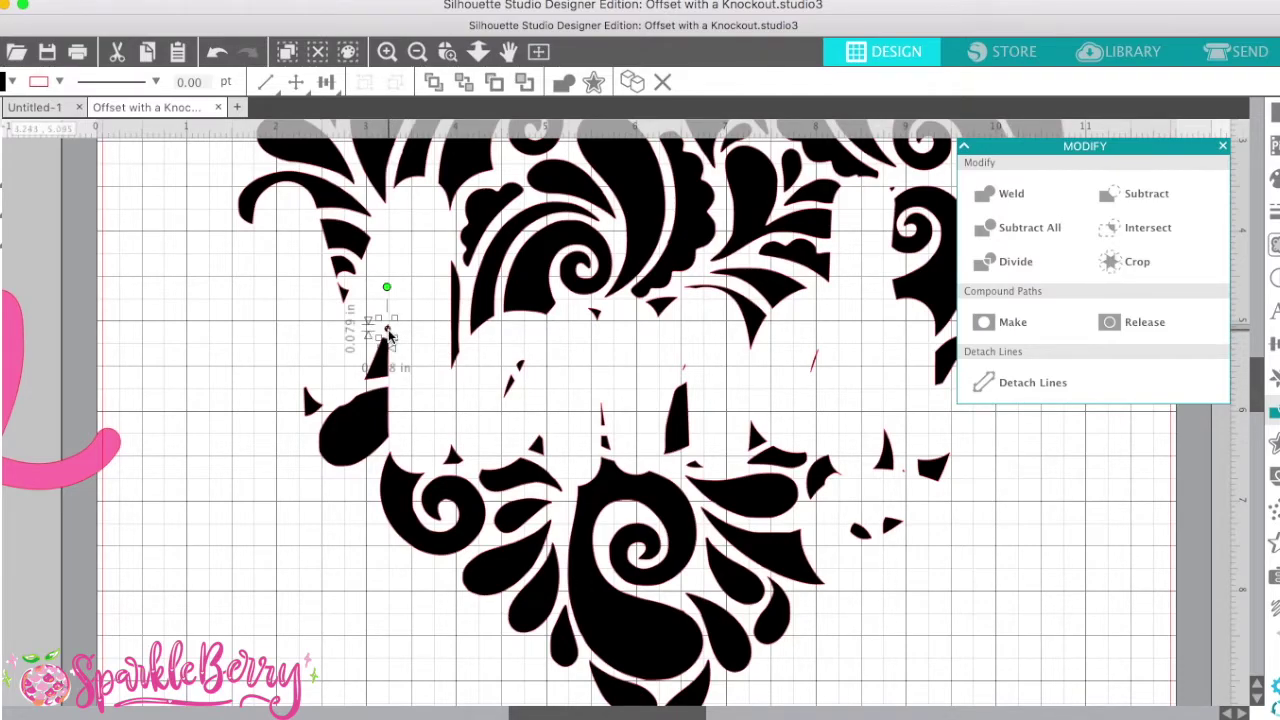
{"action": "key", "text": "Delete"}
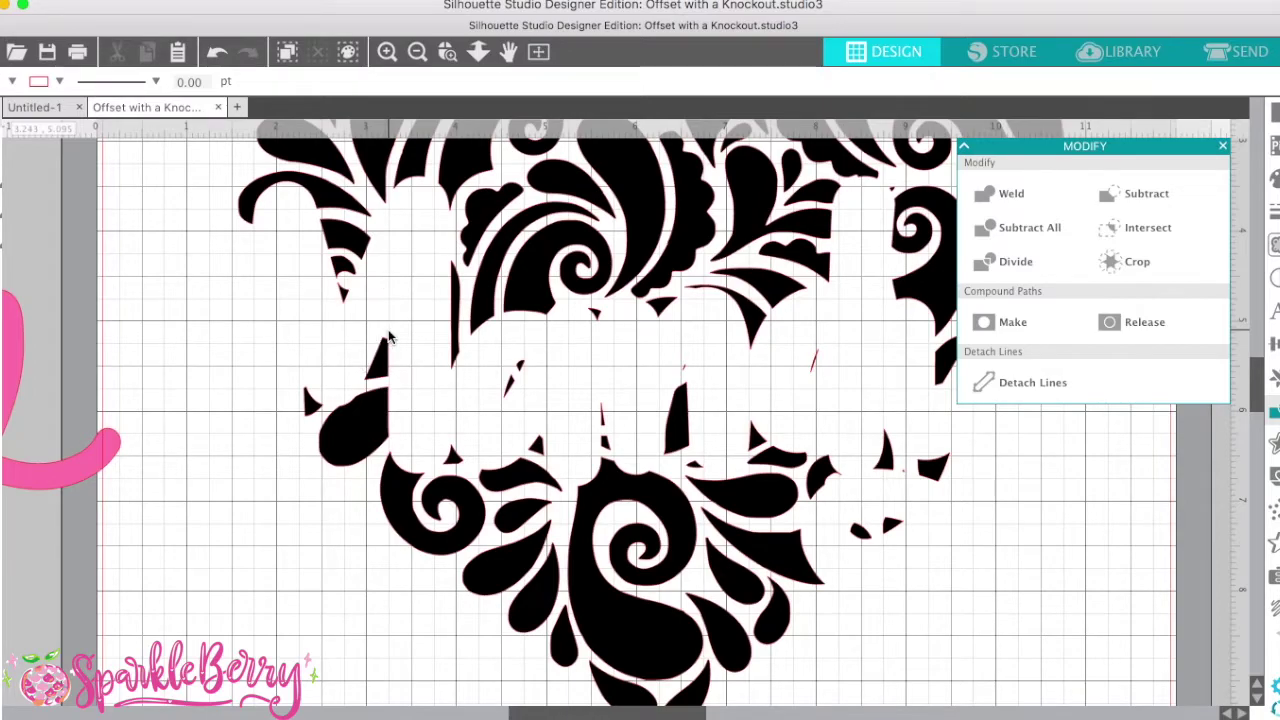
{"action": "left_click", "coordinate": [686, 372]}
{"action": "key", "text": "Delete"}
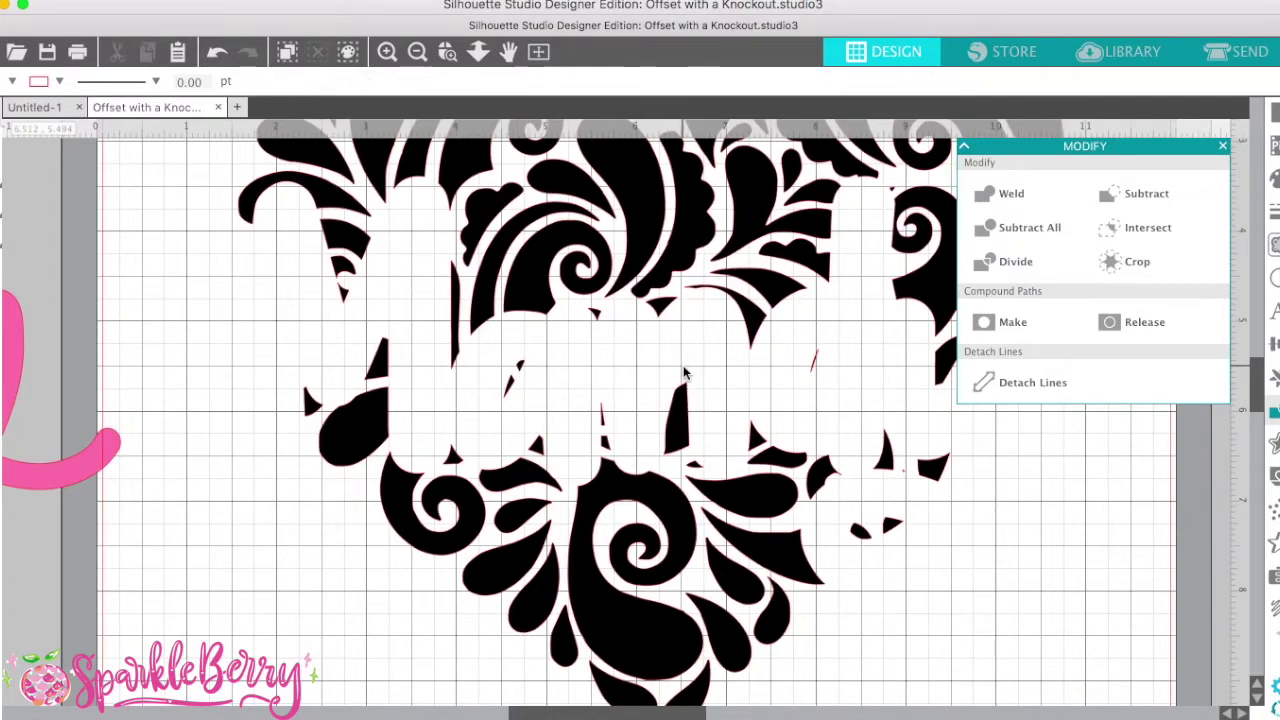
{"action": "left_click", "coordinate": [603, 427]}
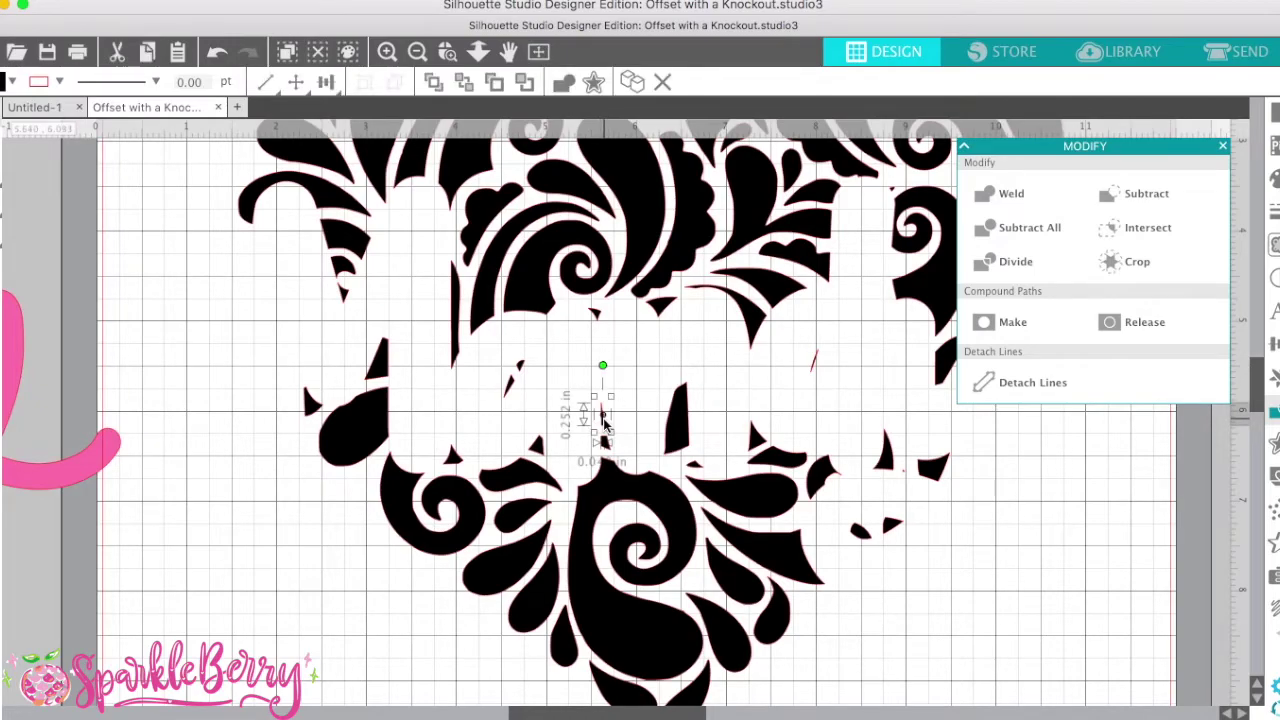
{"action": "key", "text": "Delete"}
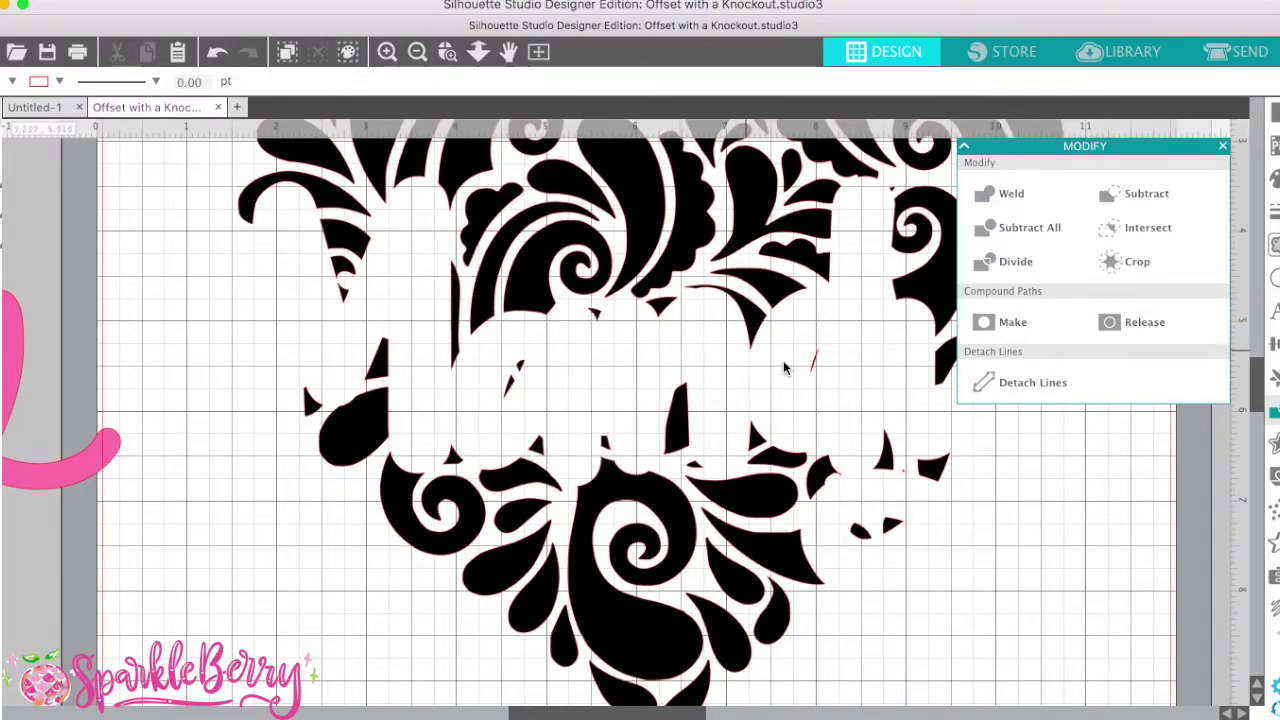
Delete the thin red sliver, the speck beside the upper swirl, and the tiny dot near the name's tail cutout.
{"action": "left_click", "coordinate": [815, 368]}
{"action": "key", "text": "Delete"}
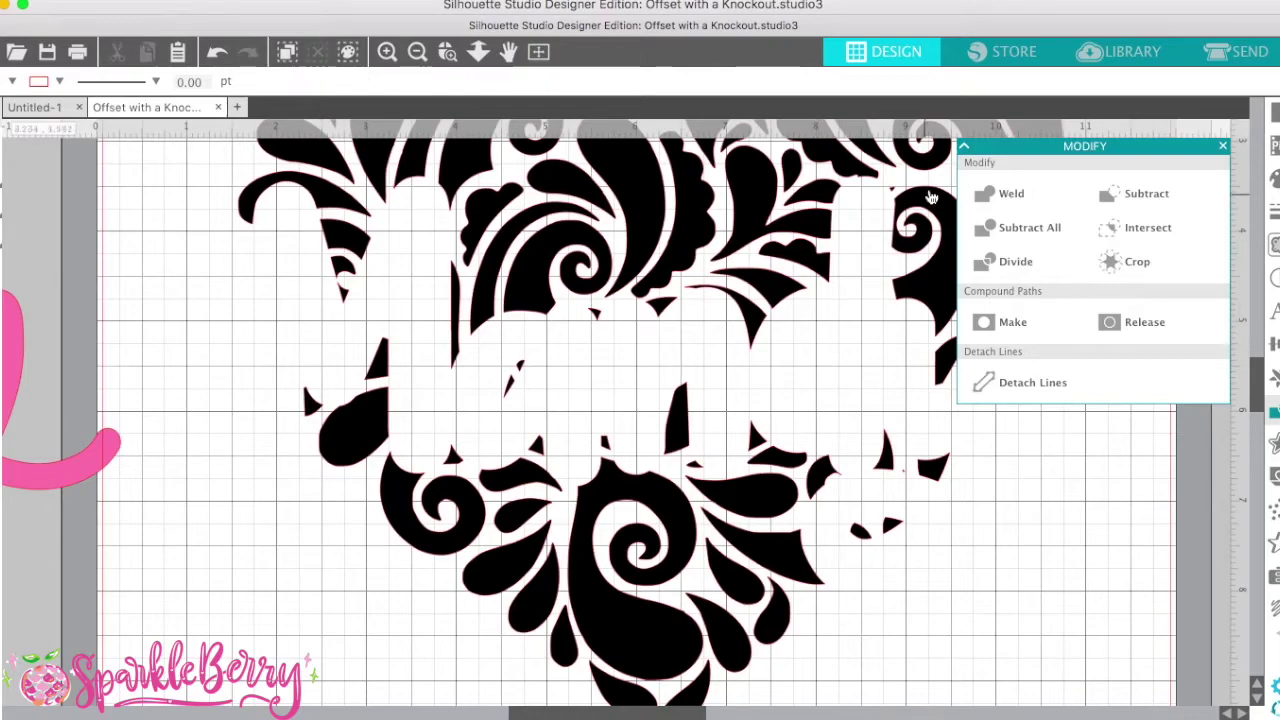
{"action": "left_click", "coordinate": [897, 192]}
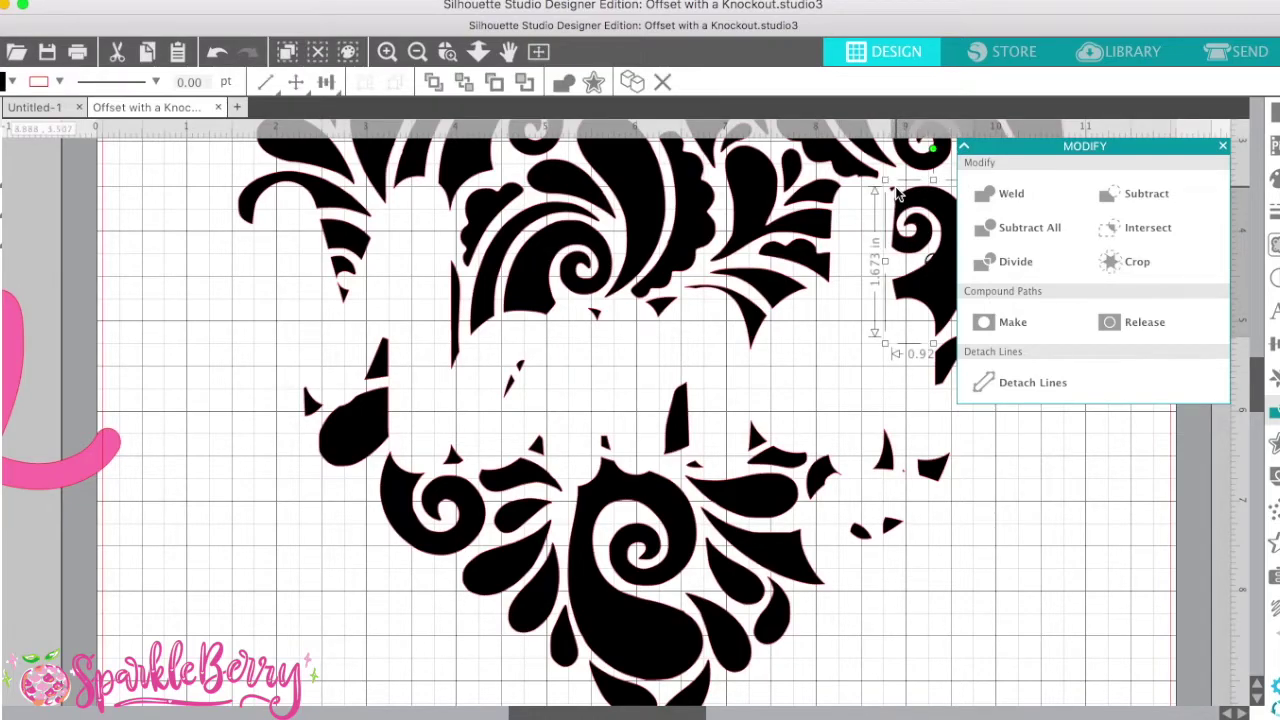
{"action": "left_click", "coordinate": [896, 194]}
{"action": "key", "text": "Delete"}
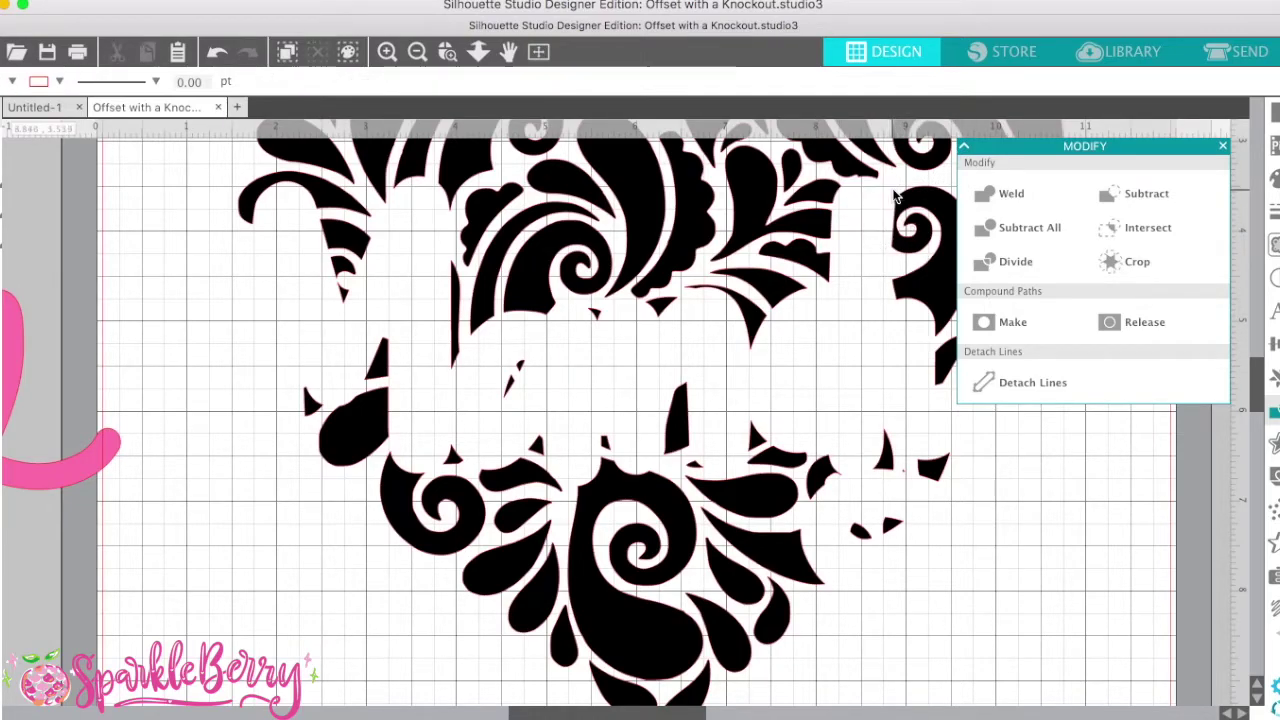
{"action": "left_click", "coordinate": [905, 476]}
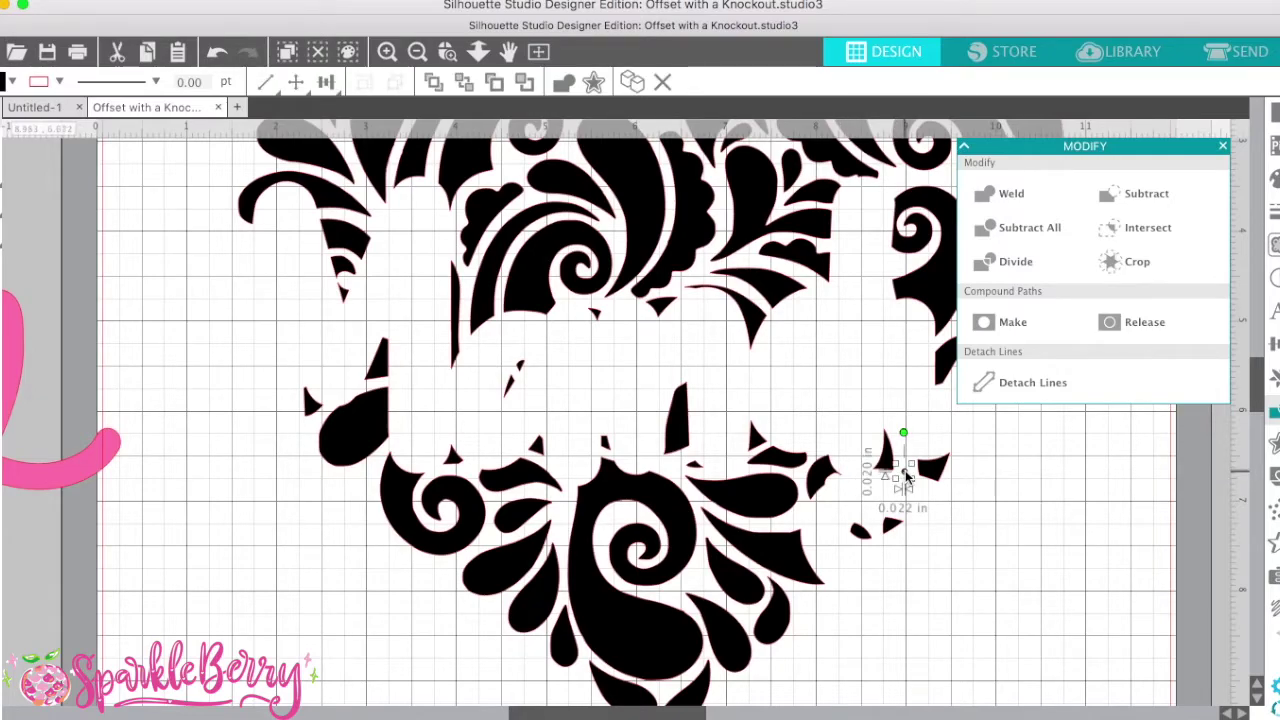
{"action": "key", "text": "Delete"}
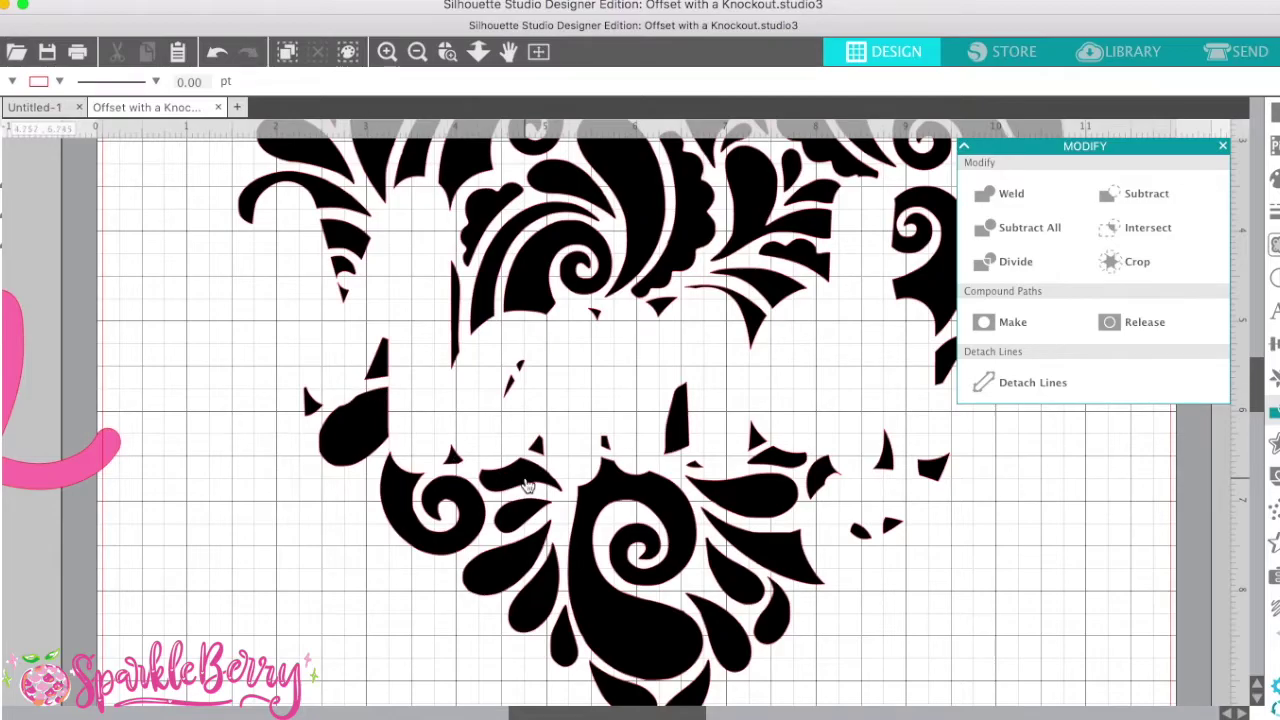
Delete the stray speck just outside the heart's right edge, below the large teardrop.
{"action": "left_click", "coordinate": [417, 52]}
{"action": "left_click", "coordinate": [417, 52]}
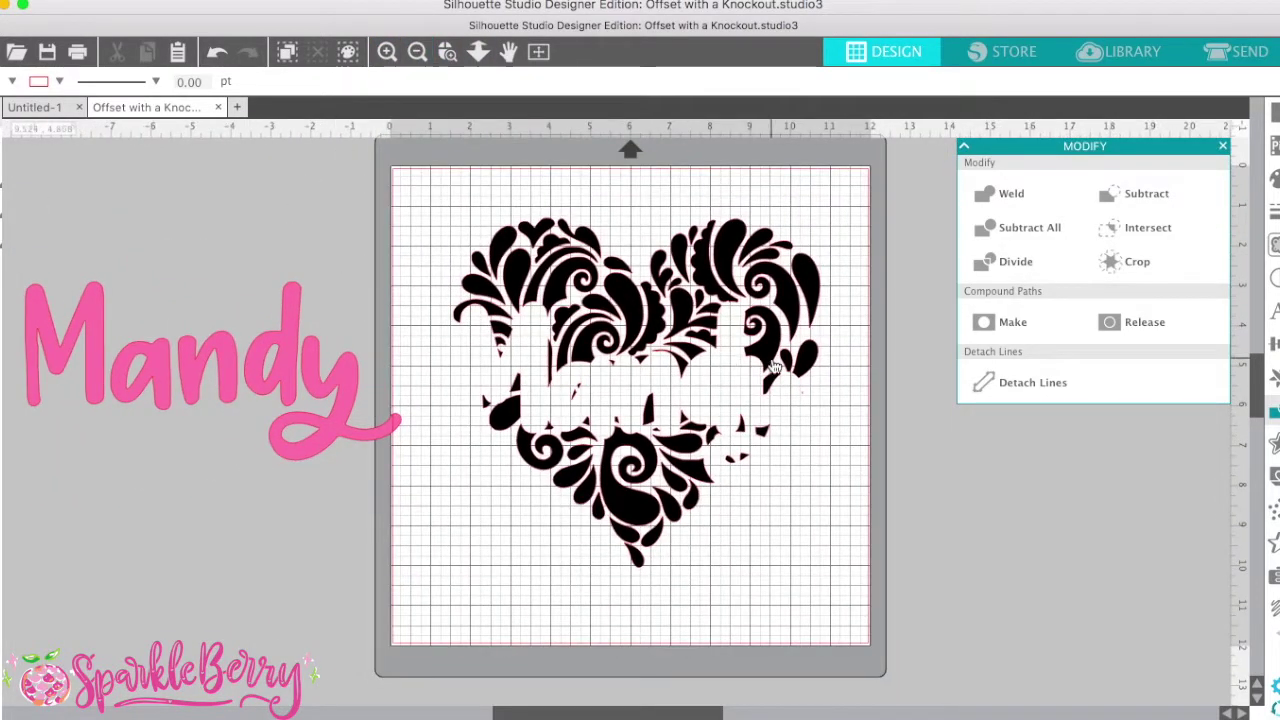
{"action": "left_click", "coordinate": [806, 399]}
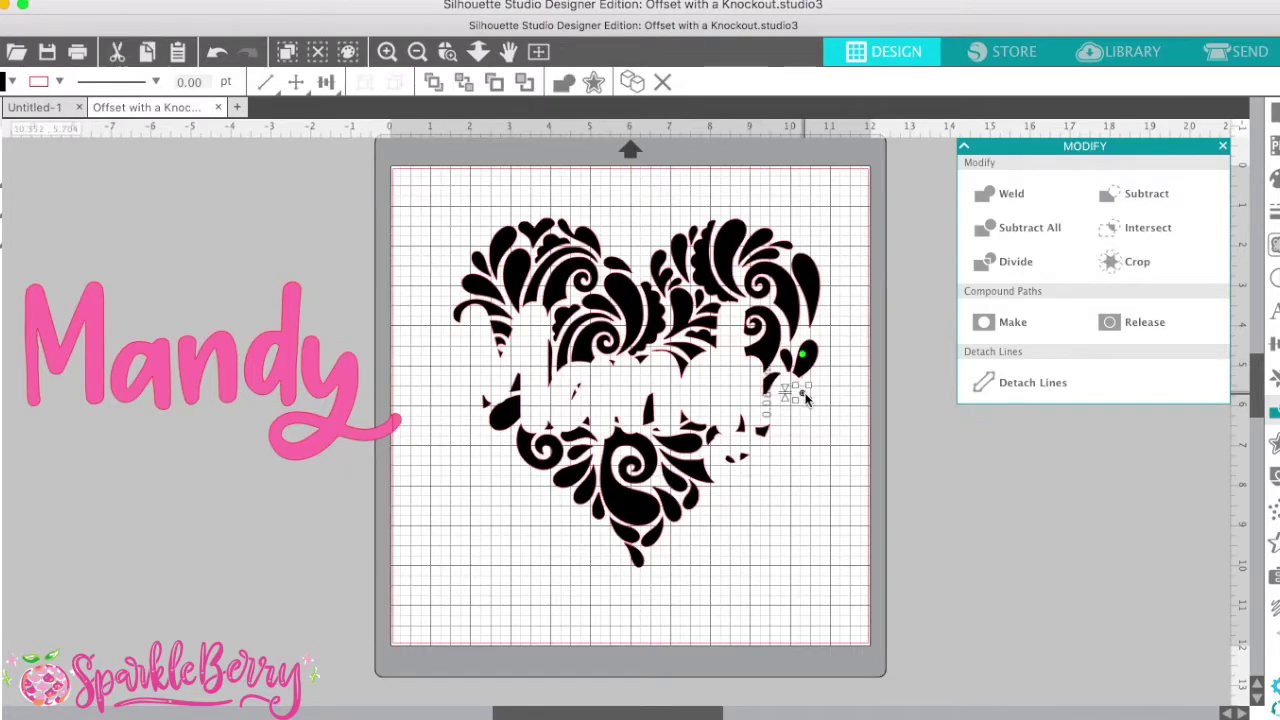
{"action": "key", "text": "Delete"}
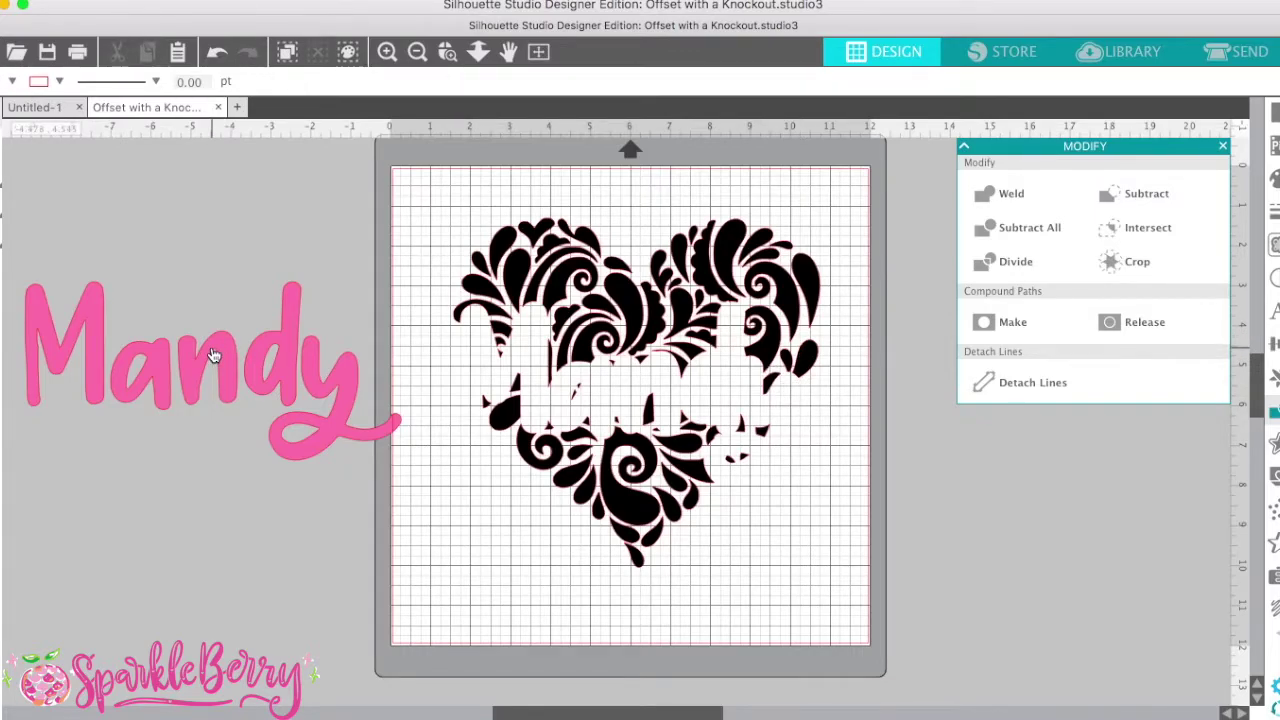
Select all the separate pieces of the cut heart and group them into one object.
{"action": "left_click", "coordinate": [213, 355]}
{"action": "left_click", "coordinate": [440, 216]}
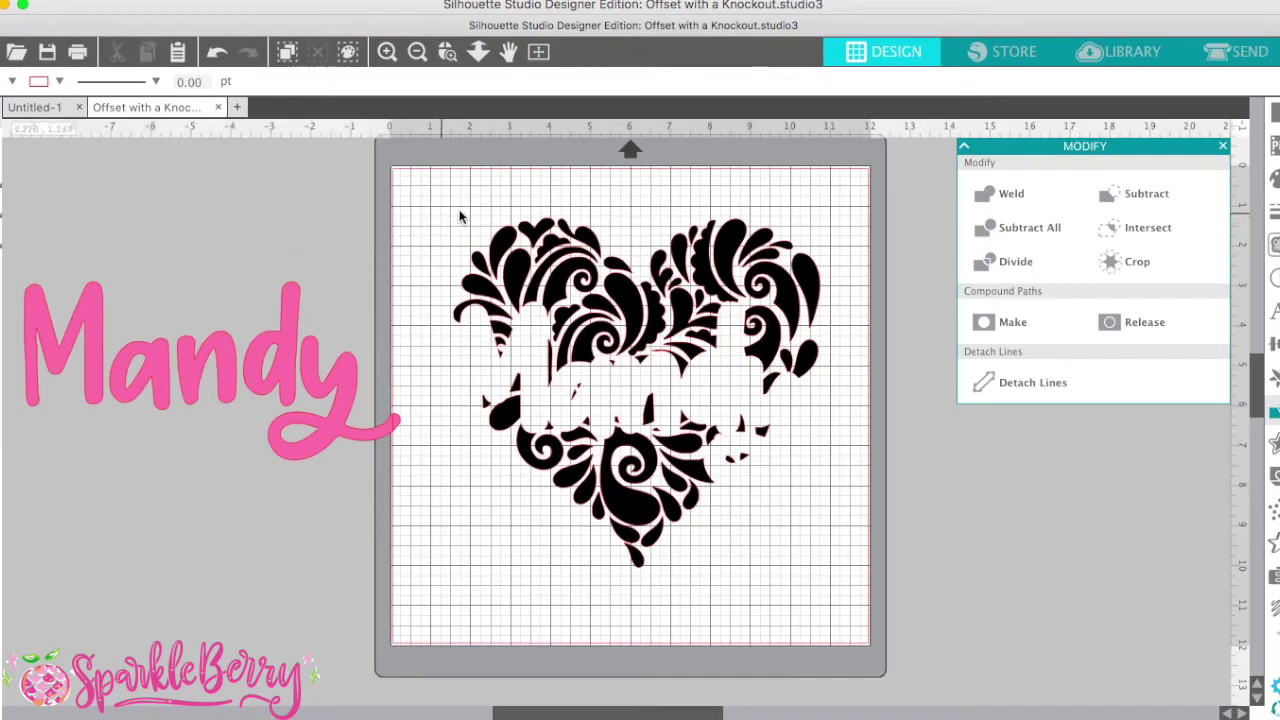
{"action": "left_click_drag", "start_coordinate": [432, 204], "coordinate": [876, 596]}
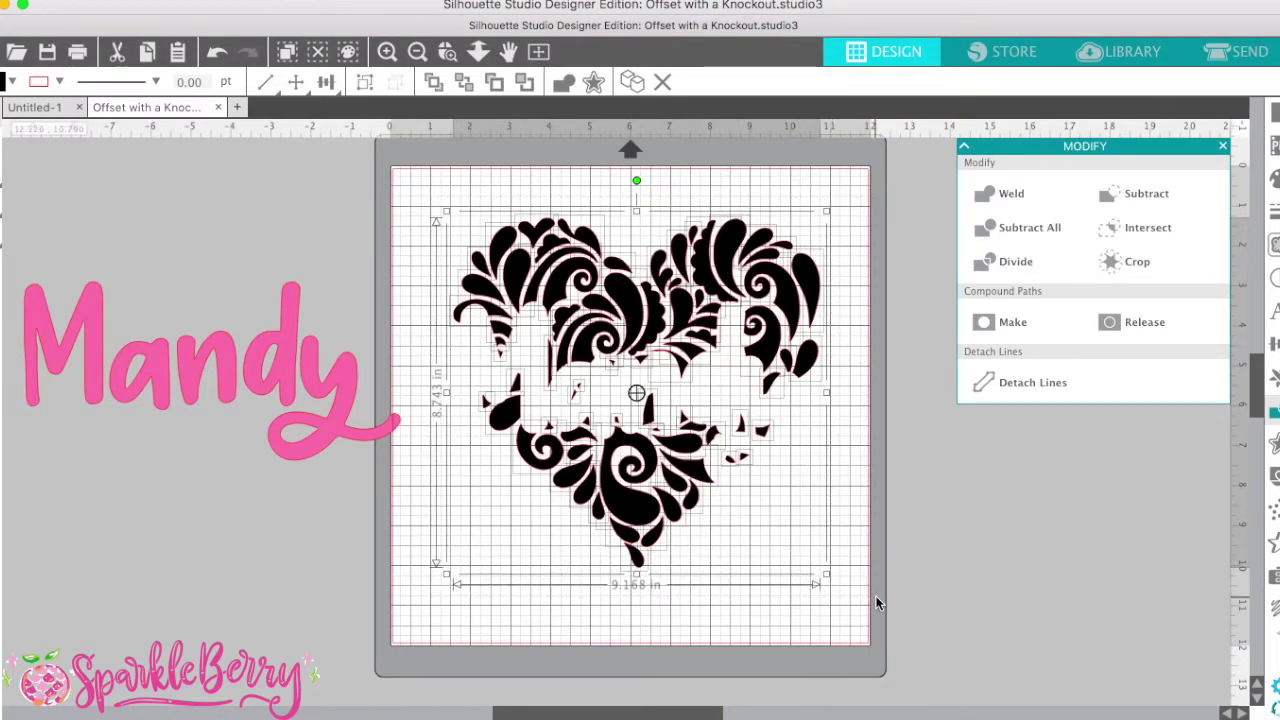
{"action": "right_click", "coordinate": [692, 472]}
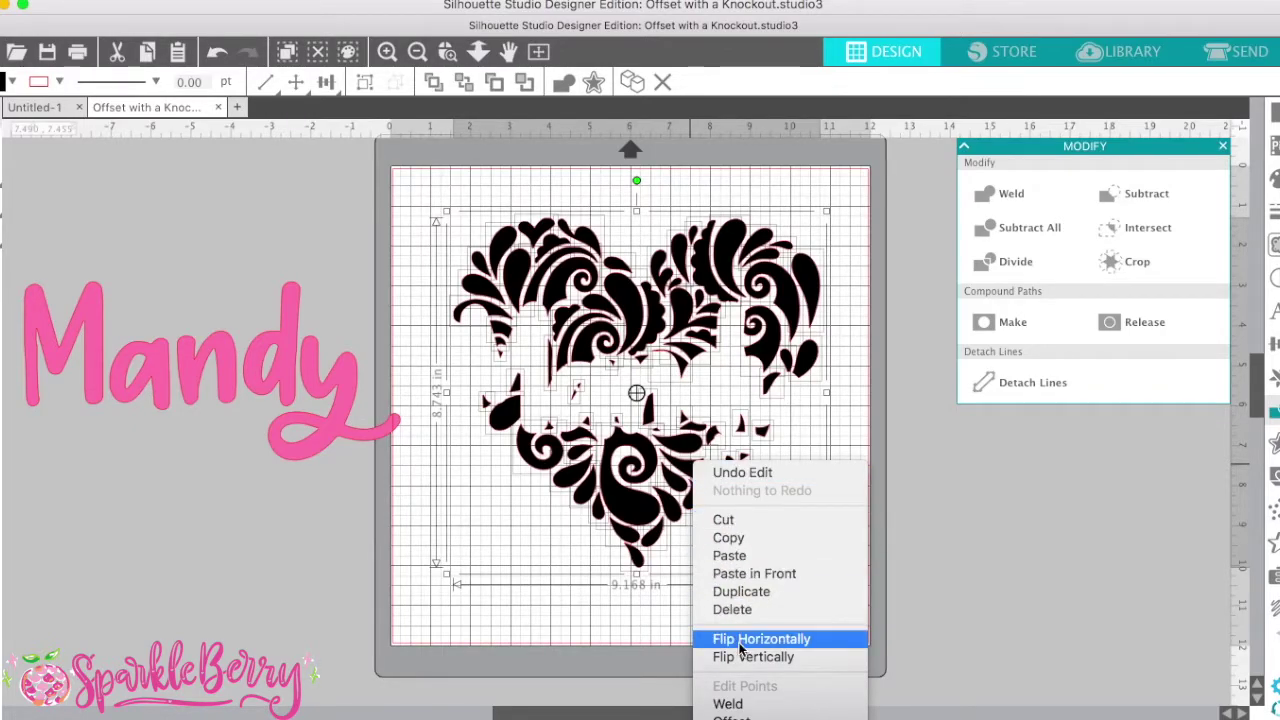
{"action": "scroll", "coordinate": [745, 656], "scroll_direction": "down", "scroll_amount": 5}
{"action": "left_click", "coordinate": [737, 625]}
{"action": "left_click", "coordinate": [748, 627]}
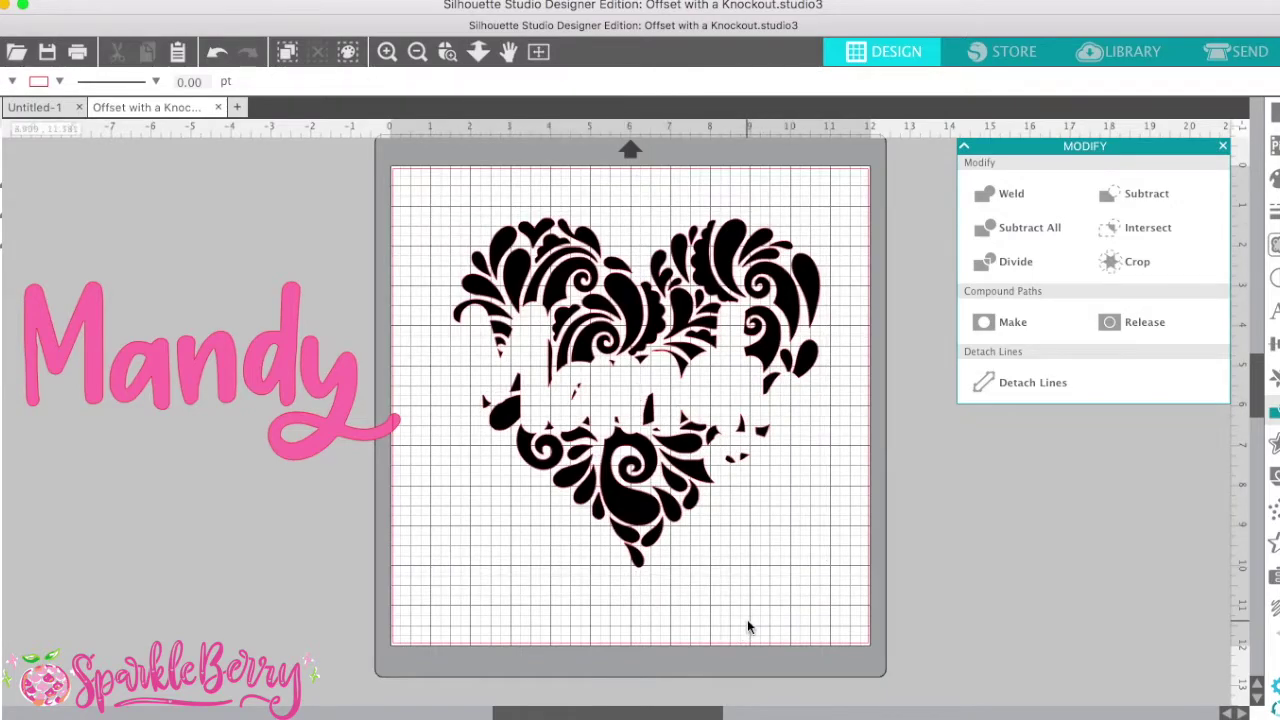
Position the pink name text in the cleaned-up knockout to check the fit, and return it beside the page.
{"action": "left_click_drag", "start_coordinate": [280, 365], "coordinate": [717, 391]}
{"action": "left_click", "coordinate": [717, 391]}
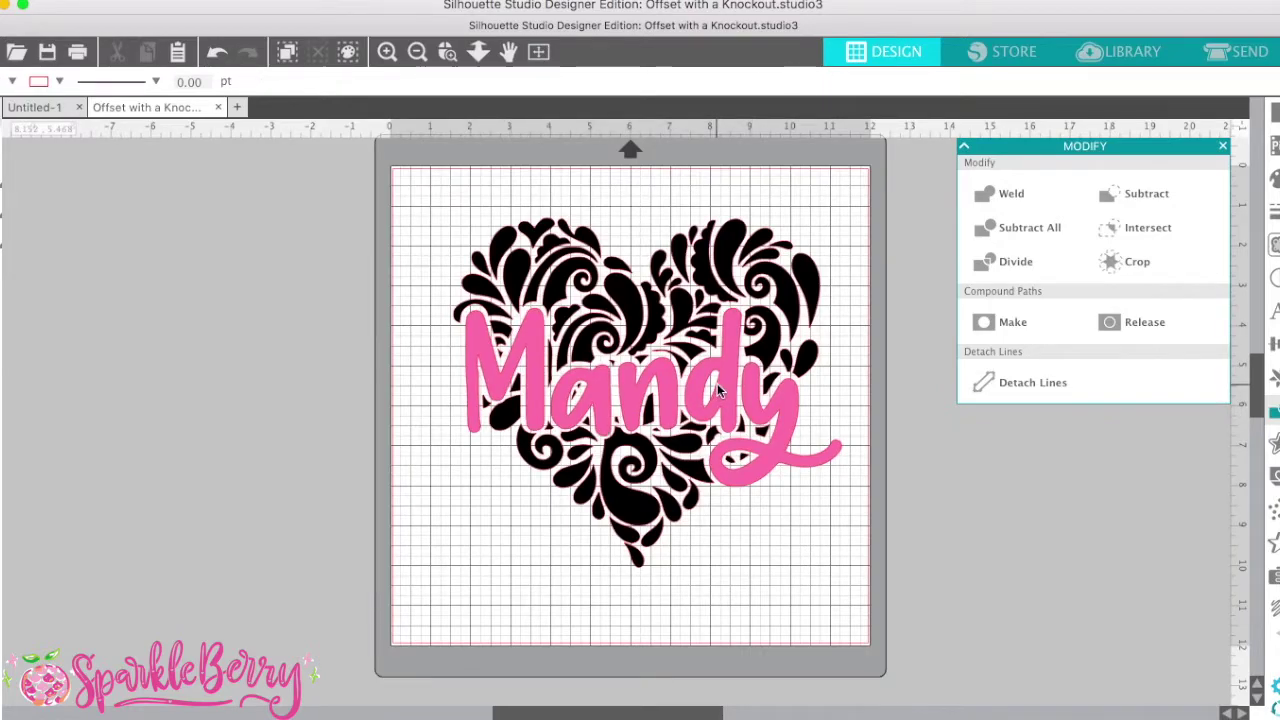
{"action": "left_click", "coordinate": [730, 376]}
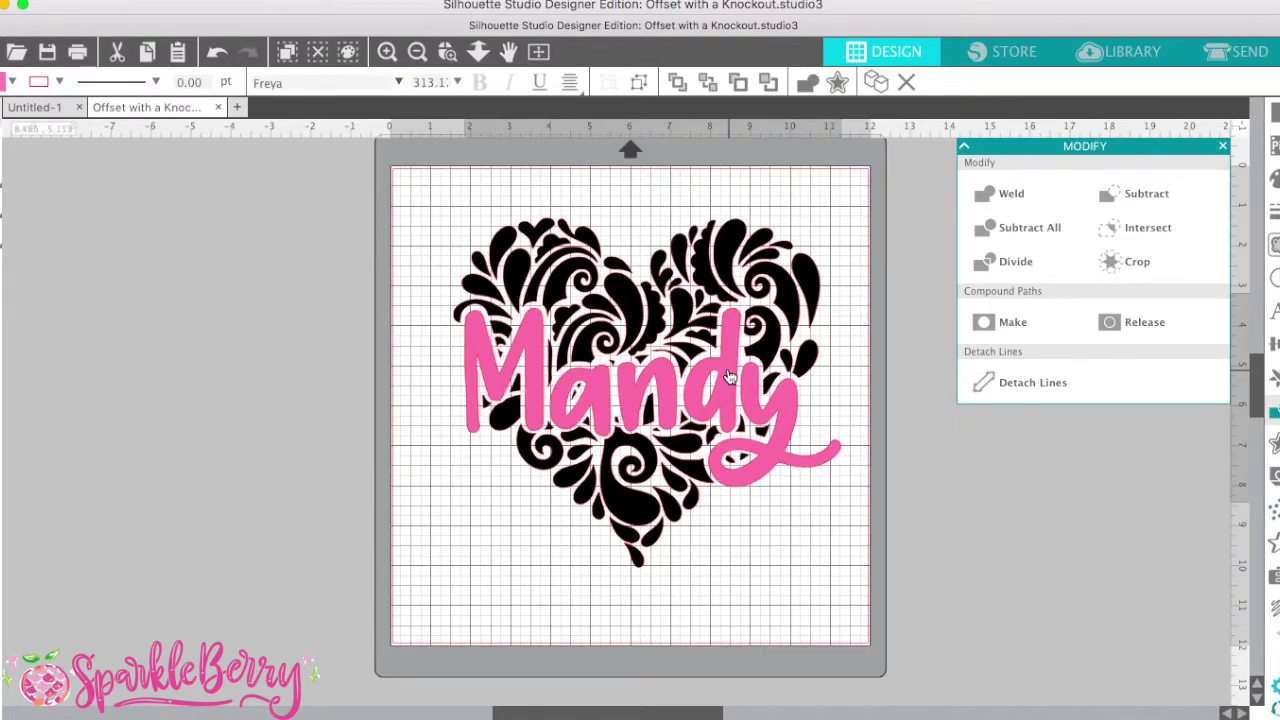
{"action": "left_click", "coordinate": [729, 370]}
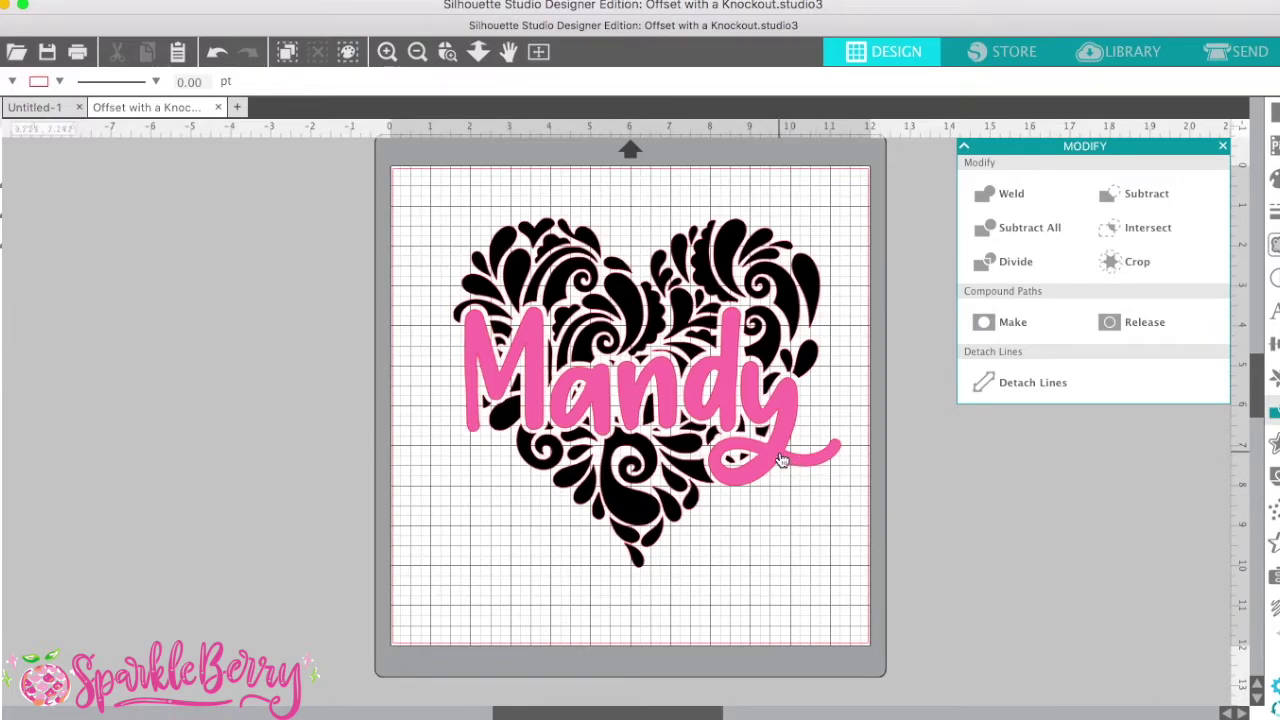
{"action": "left_click_drag", "start_coordinate": [784, 413], "coordinate": [364, 404]}
{"action": "key", "text": "Escape"}
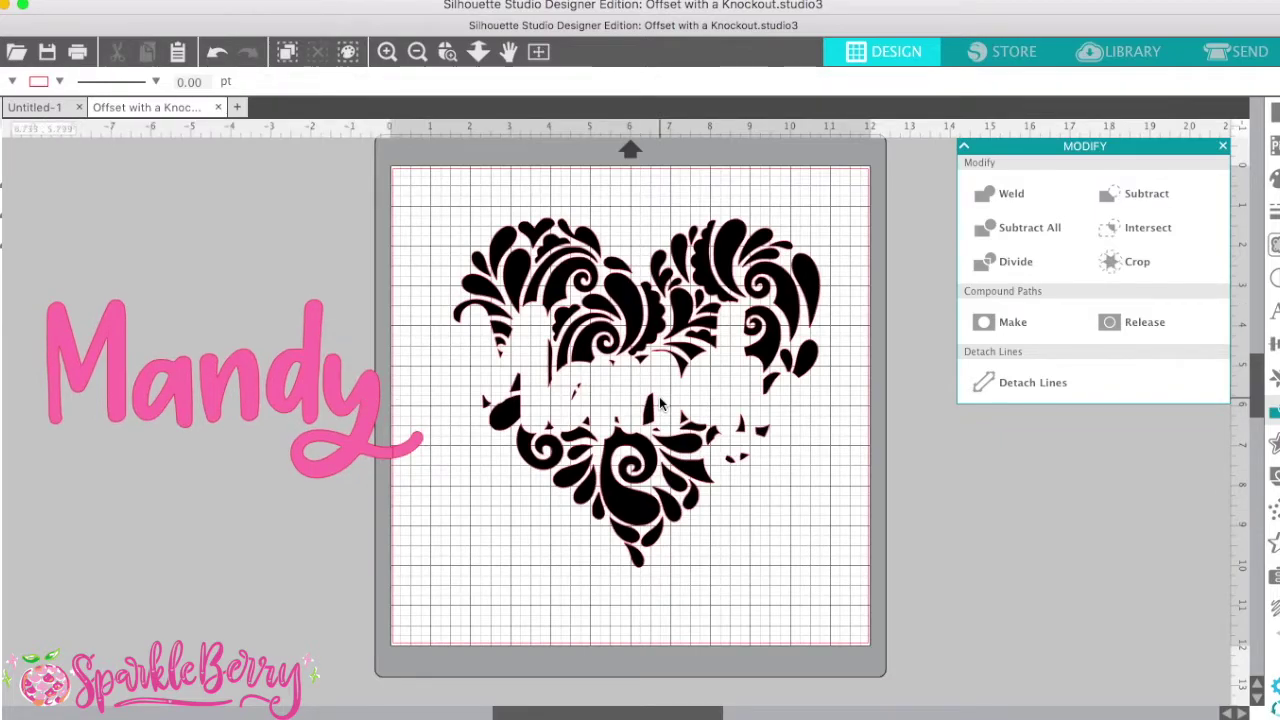
Select the grouped heart and give it a near-black solid fill.
{"action": "left_click", "coordinate": [636, 328]}
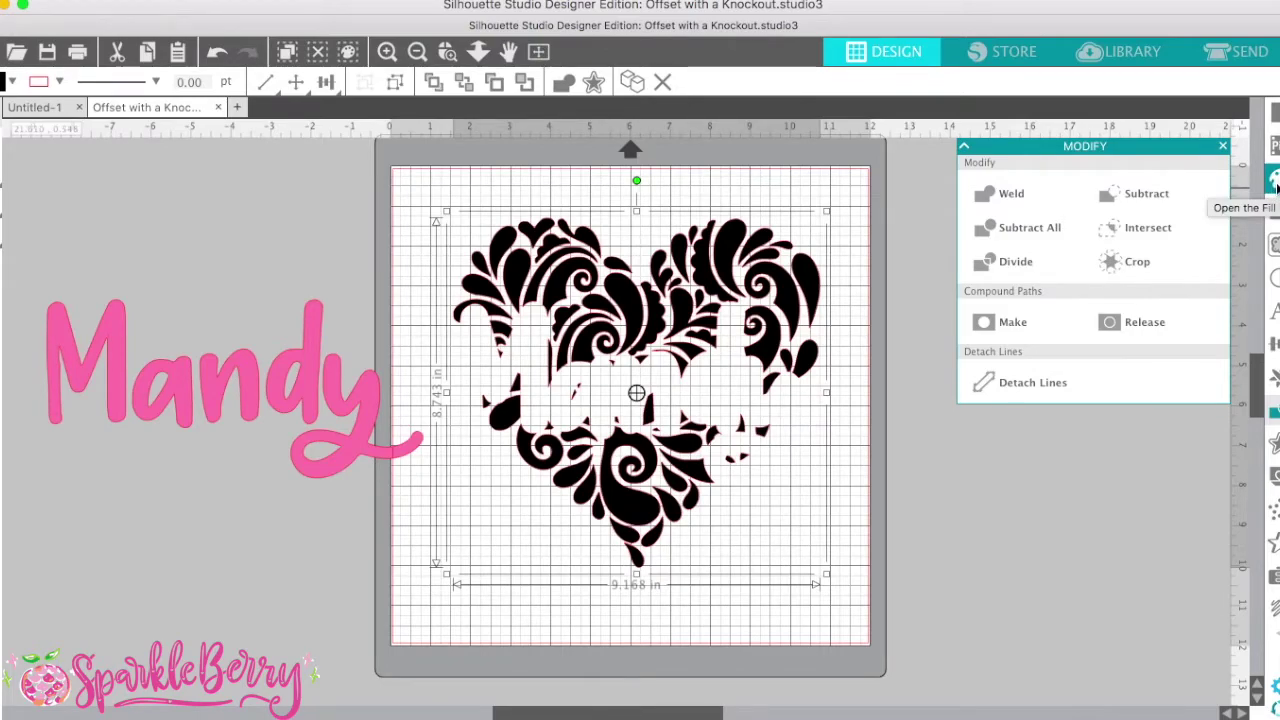
{"action": "left_click", "coordinate": [1273, 180]}
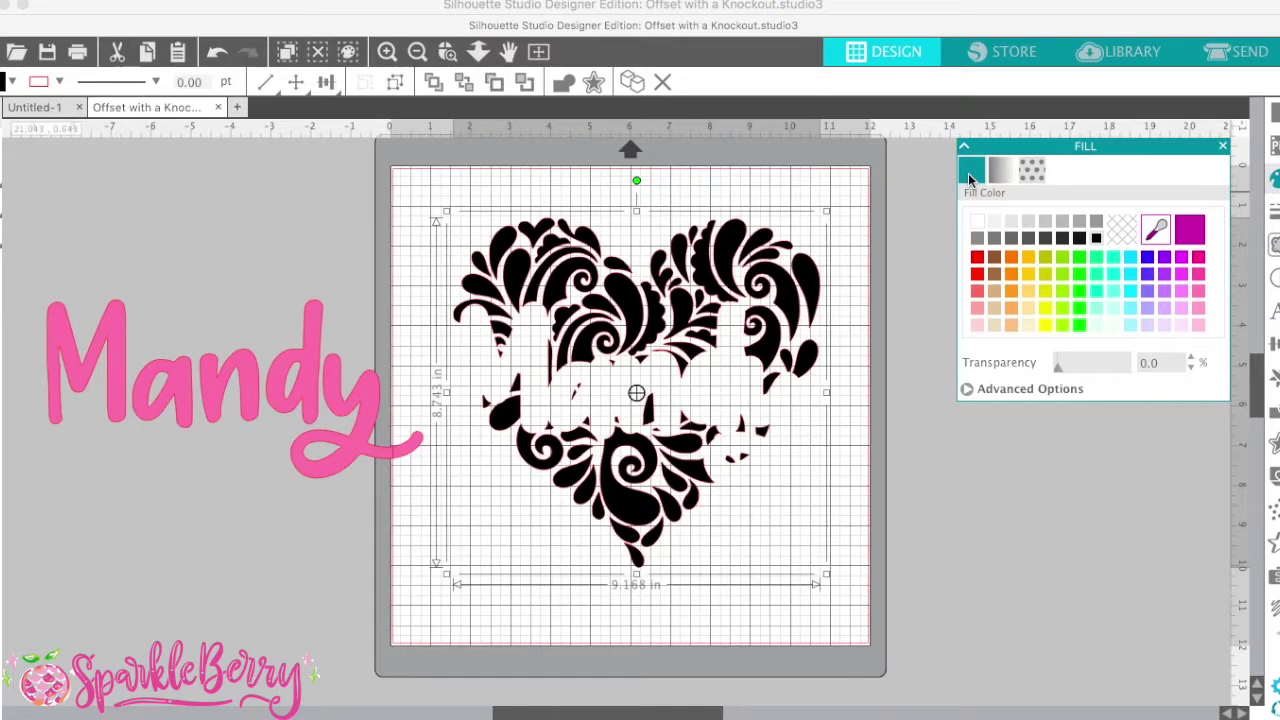
{"action": "left_click", "coordinate": [1077, 257]}
{"action": "left_click", "coordinate": [1079, 240]}
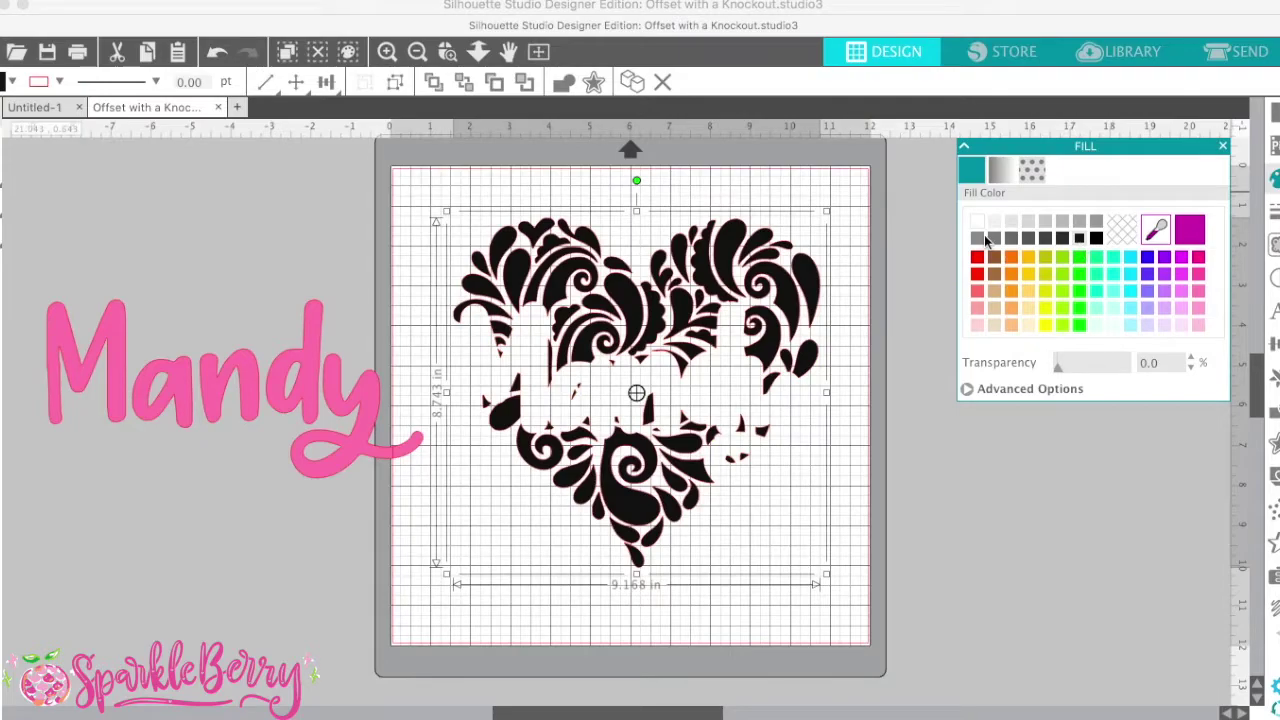
Browse the fill patterns and try the mauve one and the pink polka dots on the heart.
{"action": "left_click", "coordinate": [1032, 172]}
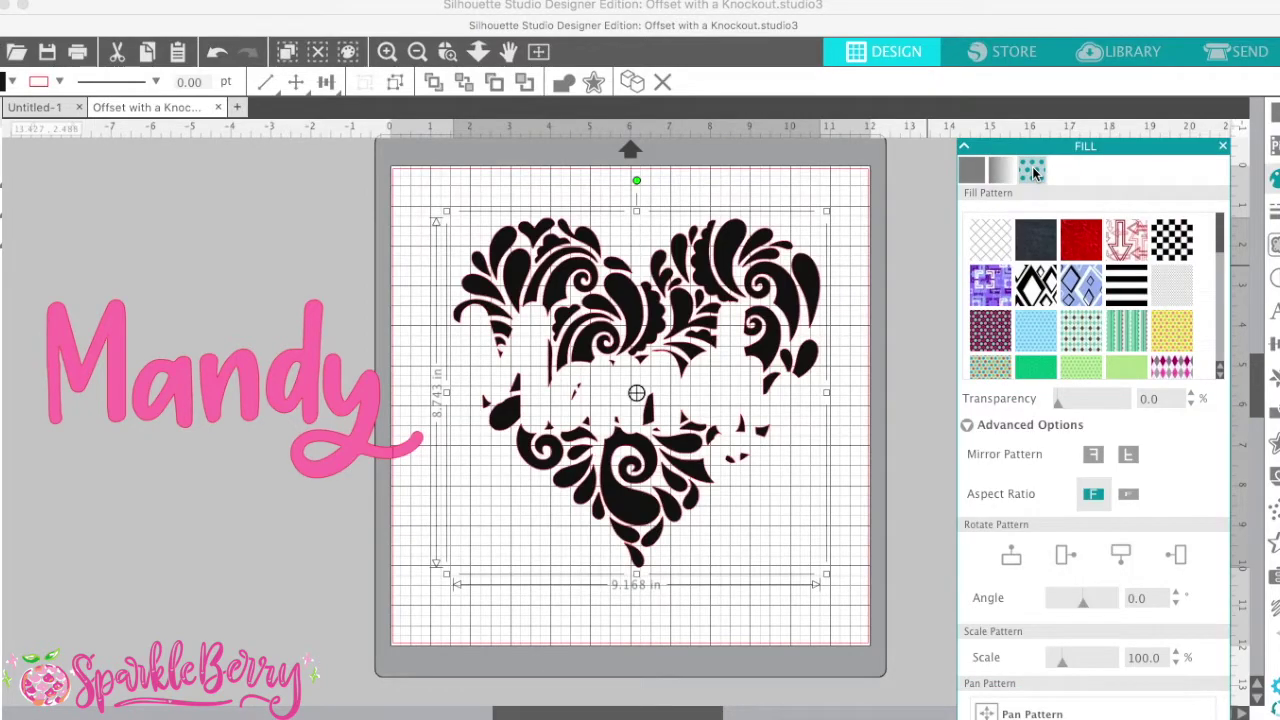
{"action": "scroll", "coordinate": [1120, 333], "scroll_direction": "down", "scroll_amount": 5}
{"action": "scroll", "coordinate": [1119, 332], "scroll_direction": "down", "scroll_amount": 6}
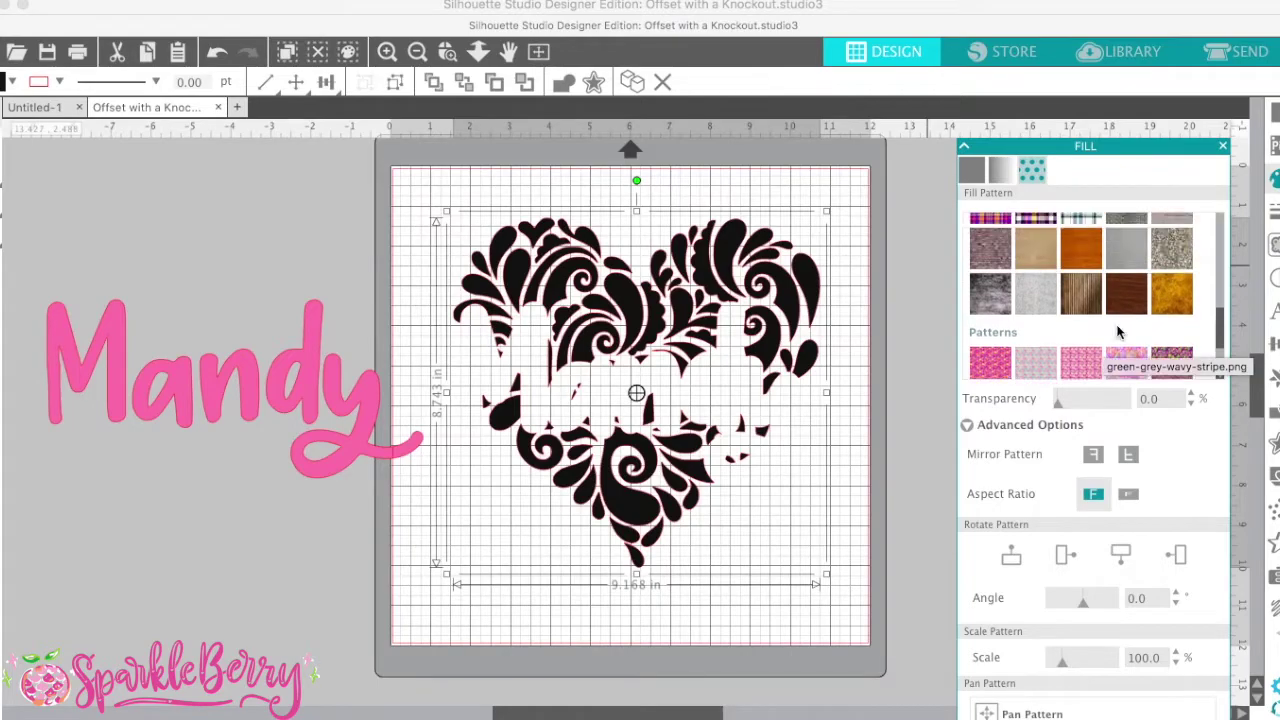
{"action": "scroll", "coordinate": [1118, 332], "scroll_direction": "up", "scroll_amount": 5}
{"action": "scroll", "coordinate": [1090, 290], "scroll_direction": "up", "scroll_amount": 2}
{"action": "scroll", "coordinate": [1076, 268], "scroll_direction": "down", "scroll_amount": 4}
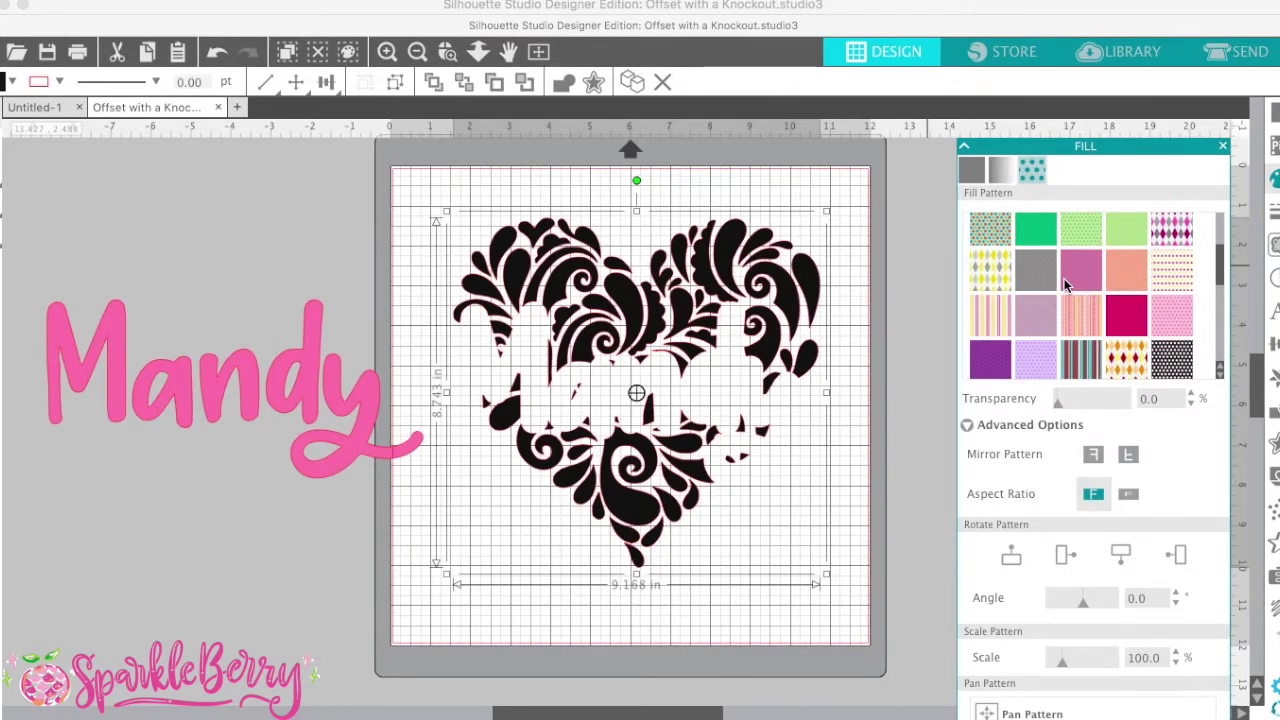
{"action": "left_click", "coordinate": [1081, 280]}
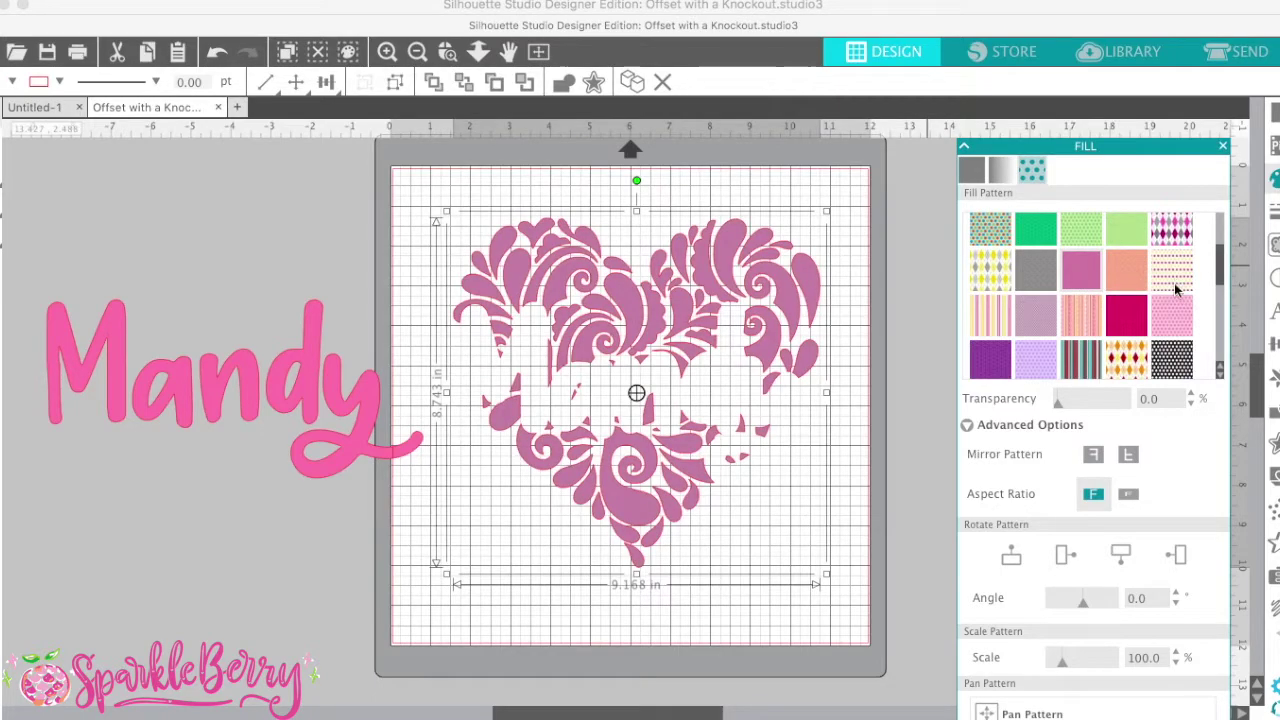
{"action": "left_click", "coordinate": [1172, 313]}
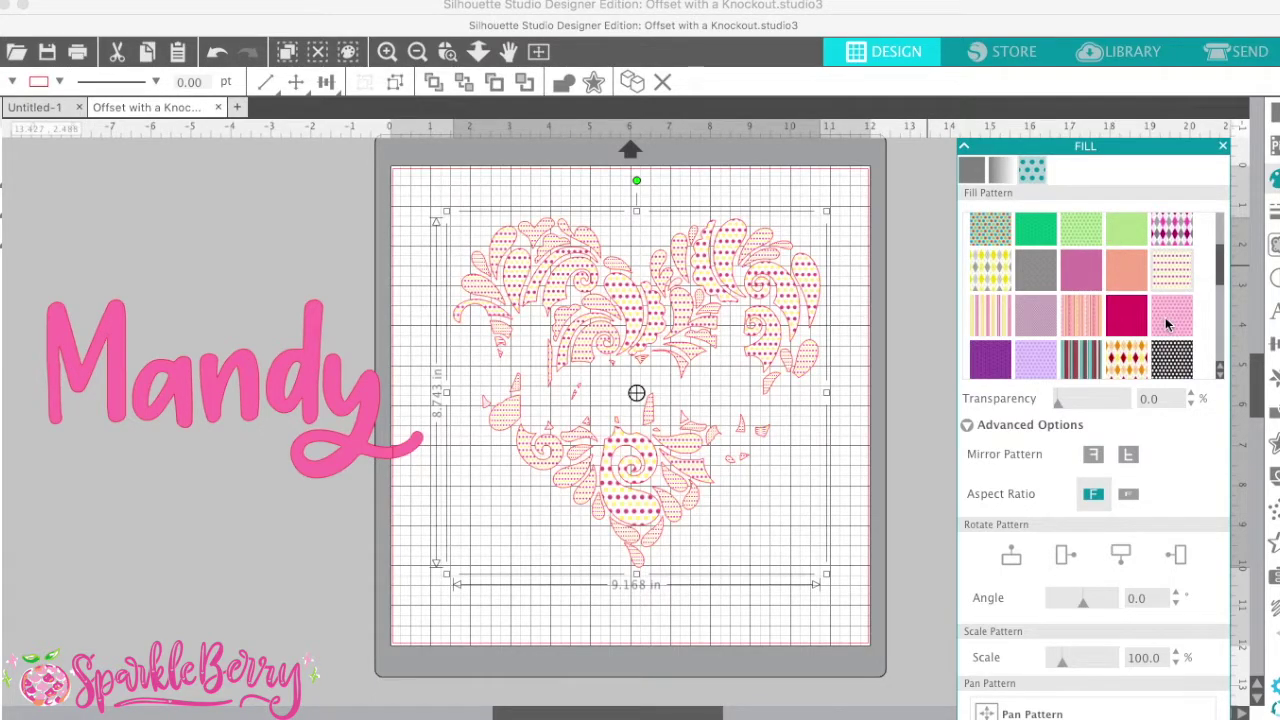
Try the custom patterns on the heart: 01 young-n'-free first, followed by the pink one beside it.
{"action": "scroll", "coordinate": [1118, 318], "scroll_direction": "down", "scroll_amount": 4}
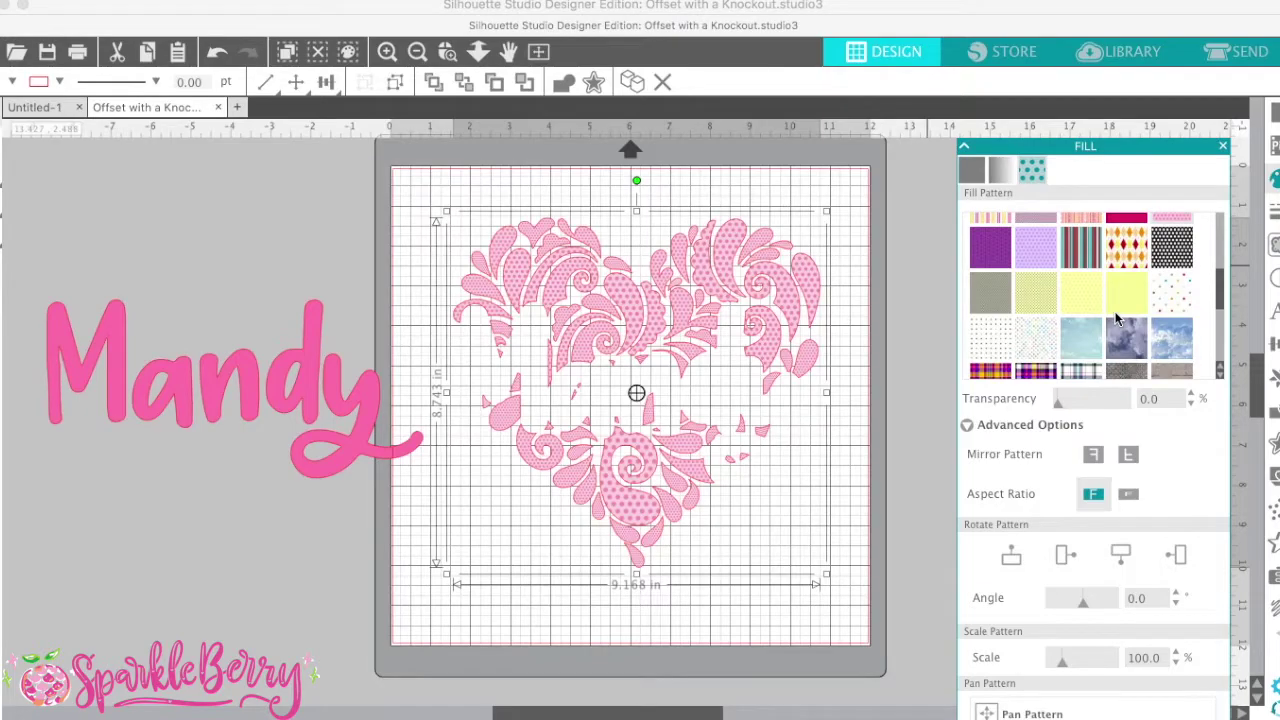
{"action": "scroll", "coordinate": [1118, 318], "scroll_direction": "down", "scroll_amount": 4}
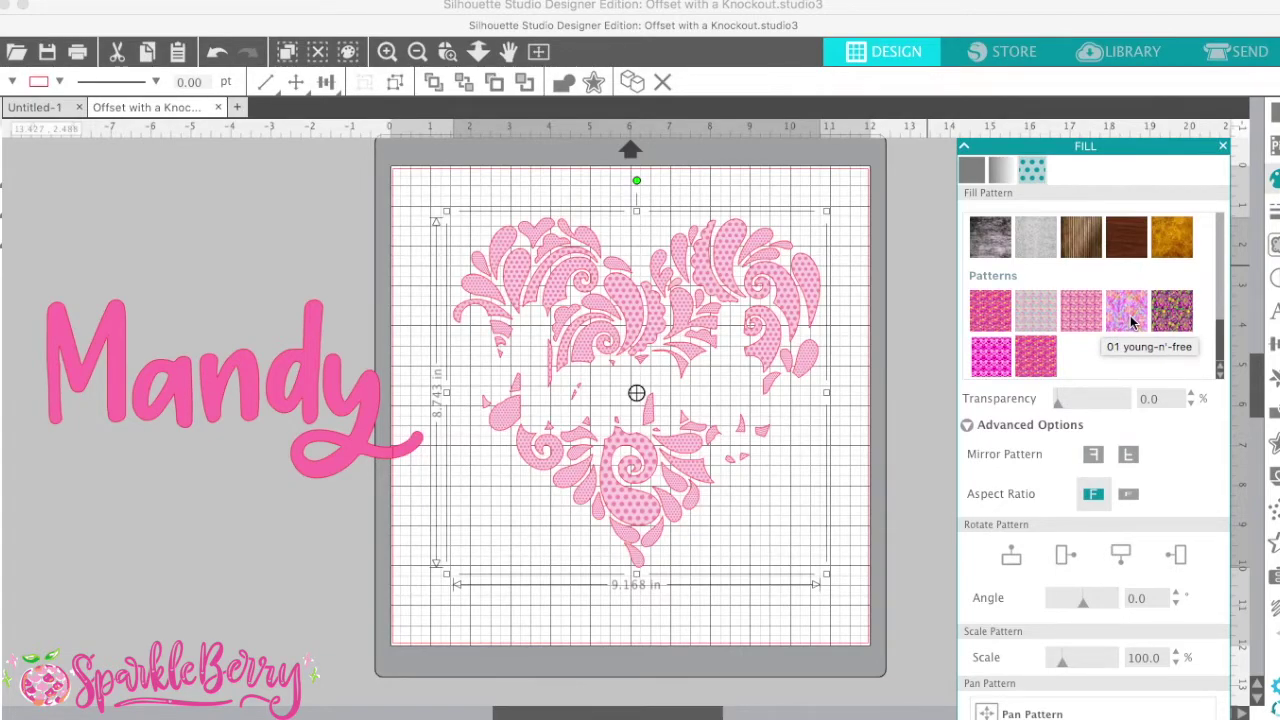
{"action": "left_click", "coordinate": [1131, 320]}
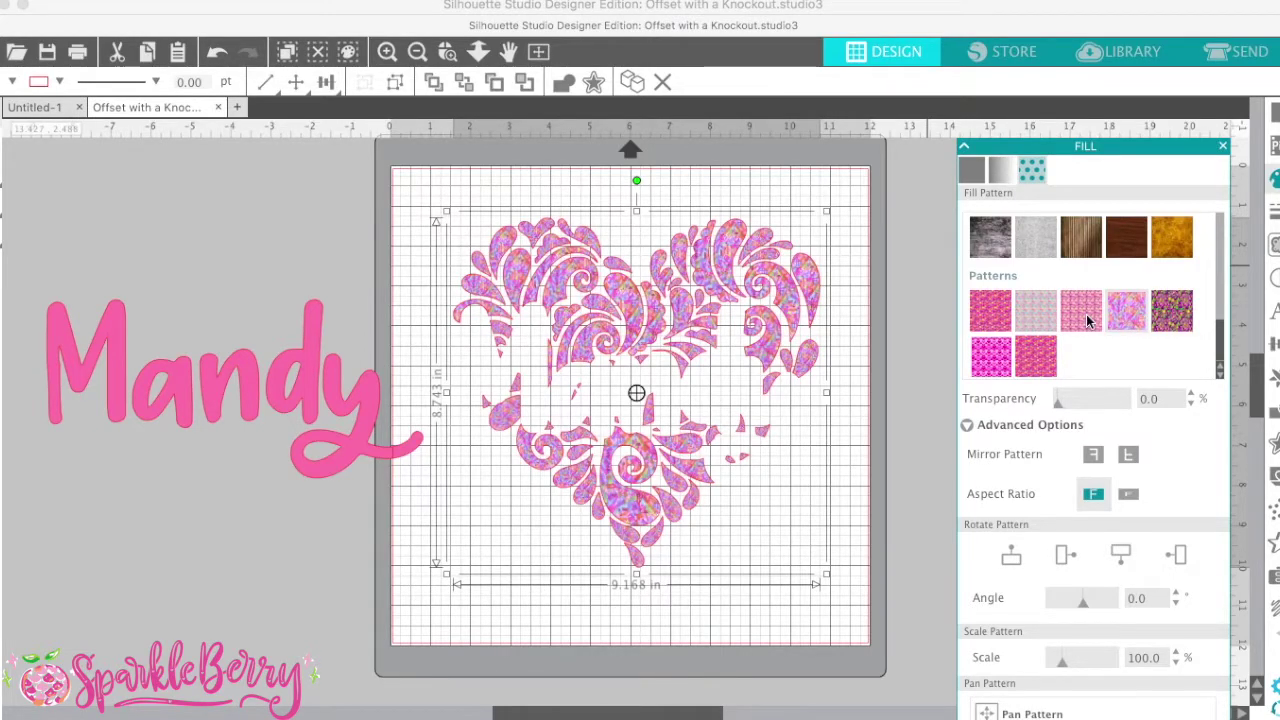
{"action": "left_click", "coordinate": [1088, 320]}
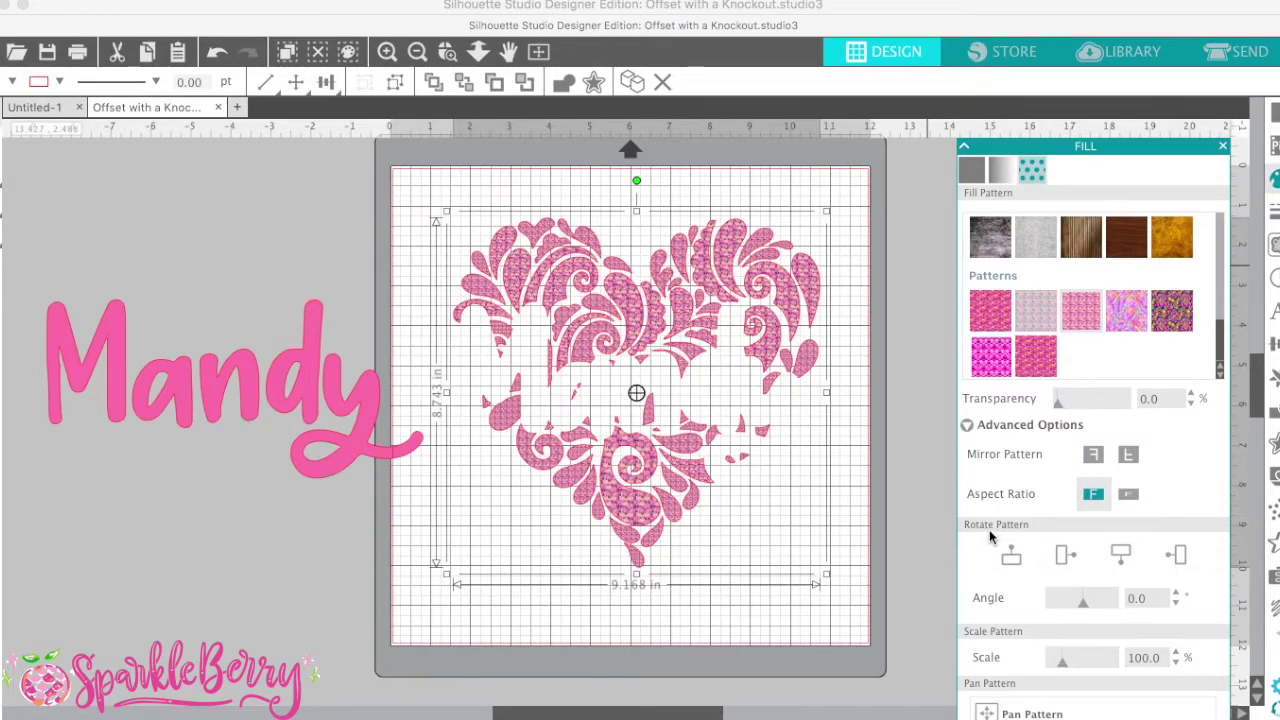
Scale the heart's fill pattern to 500% in the advanced fill options.
{"action": "left_click", "coordinate": [967, 424]}
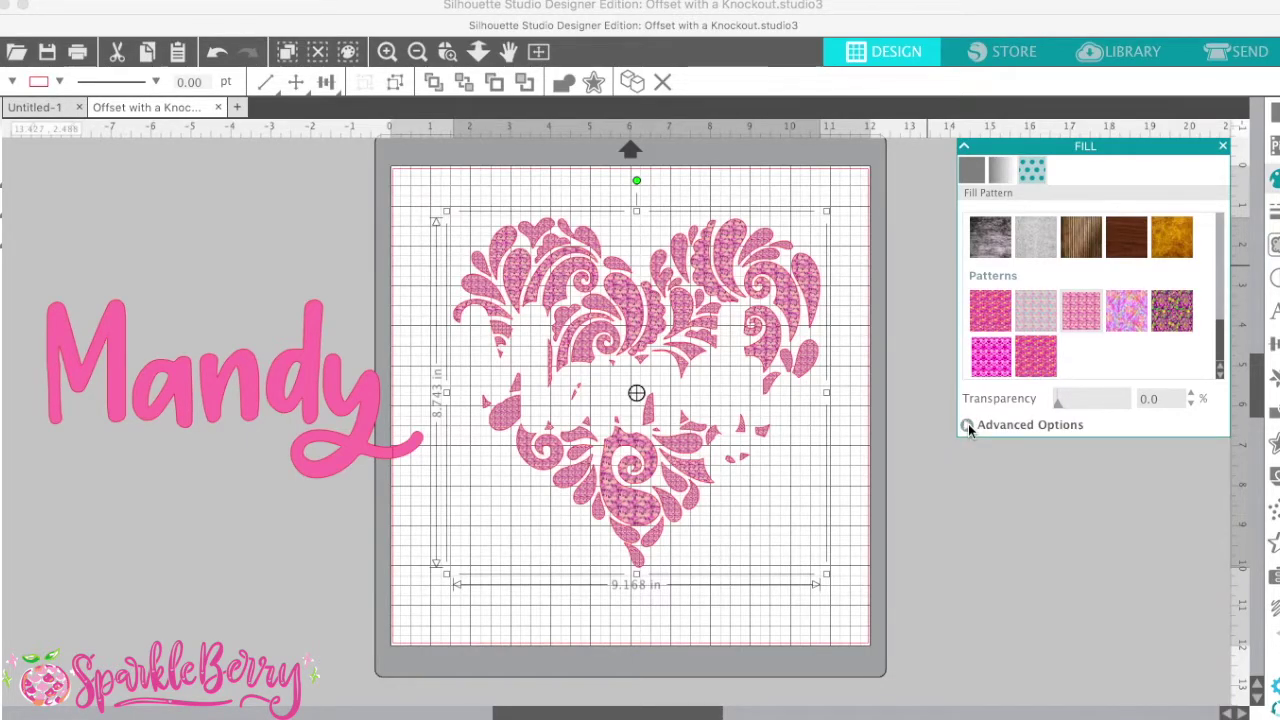
{"action": "left_click", "coordinate": [967, 424]}
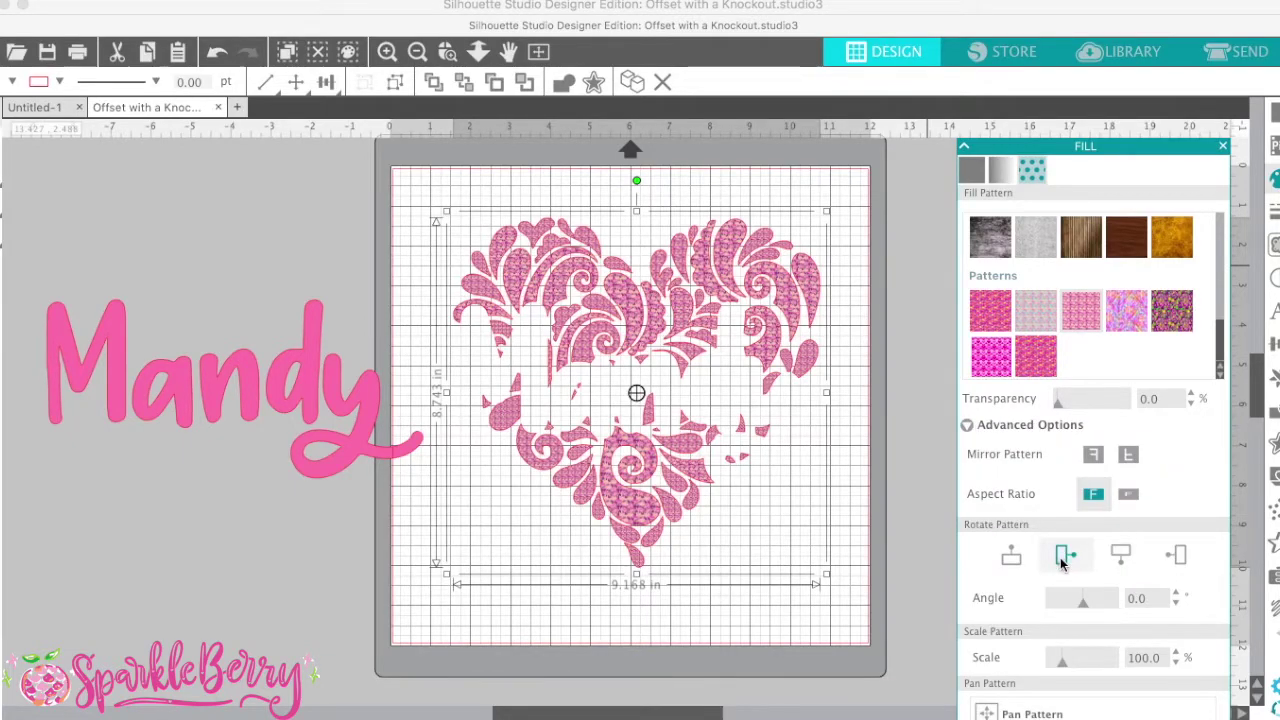
{"action": "left_click_drag", "start_coordinate": [1063, 661], "coordinate": [1118, 664]}
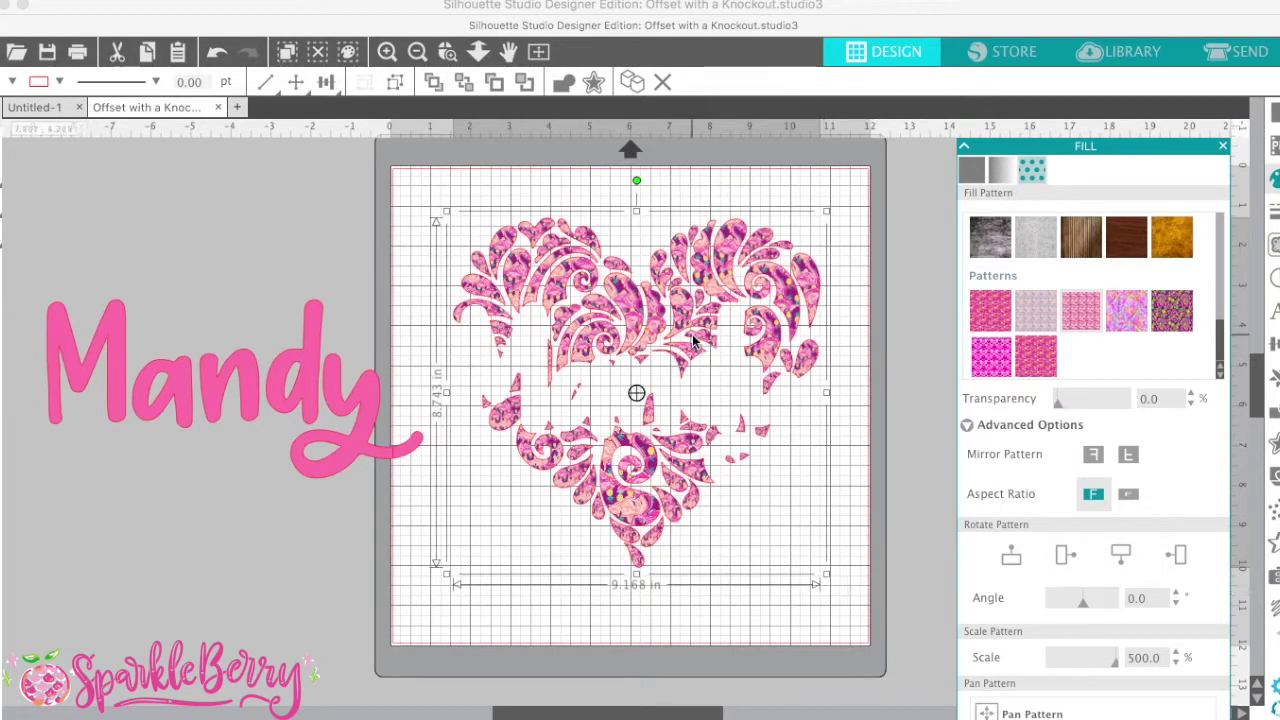
Fill the heart with the magenta hearts pattern, rotate the pattern to 10°, and scale it to 253%.
{"action": "left_click", "coordinate": [990, 357]}
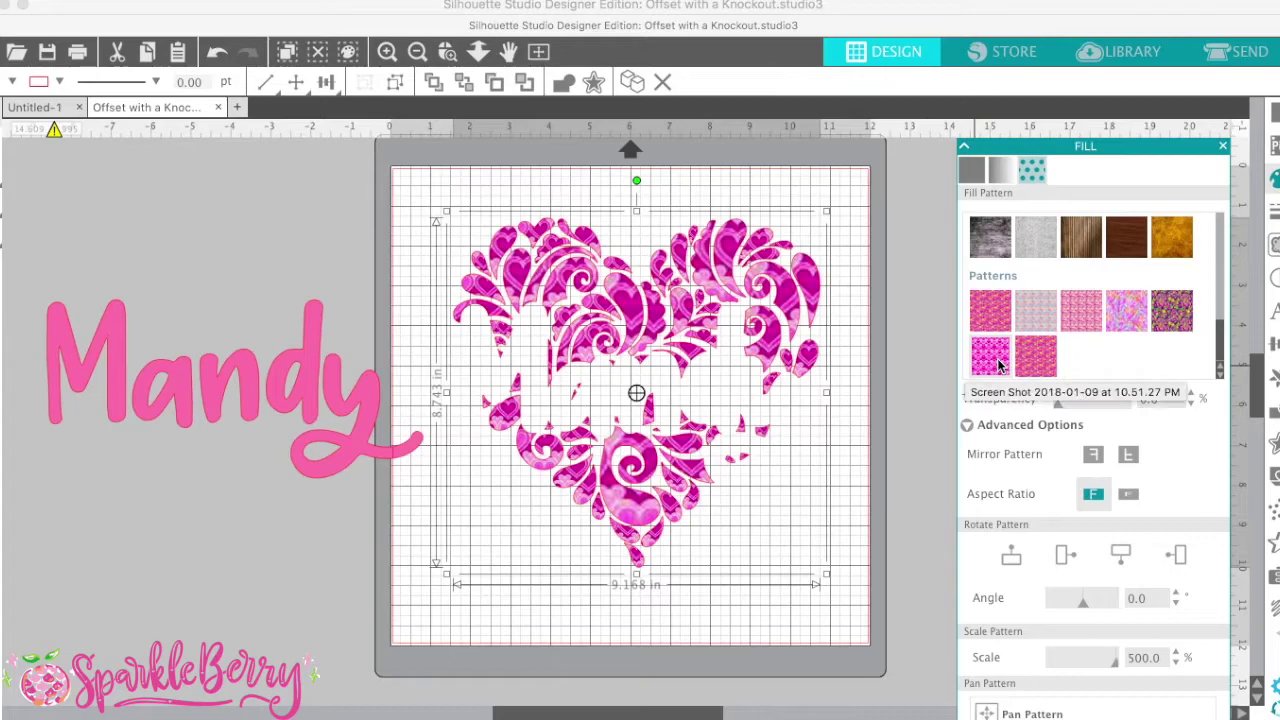
{"action": "left_click", "coordinate": [1084, 602]}
{"action": "left_click_drag", "start_coordinate": [1108, 667], "coordinate": [1084, 668]}
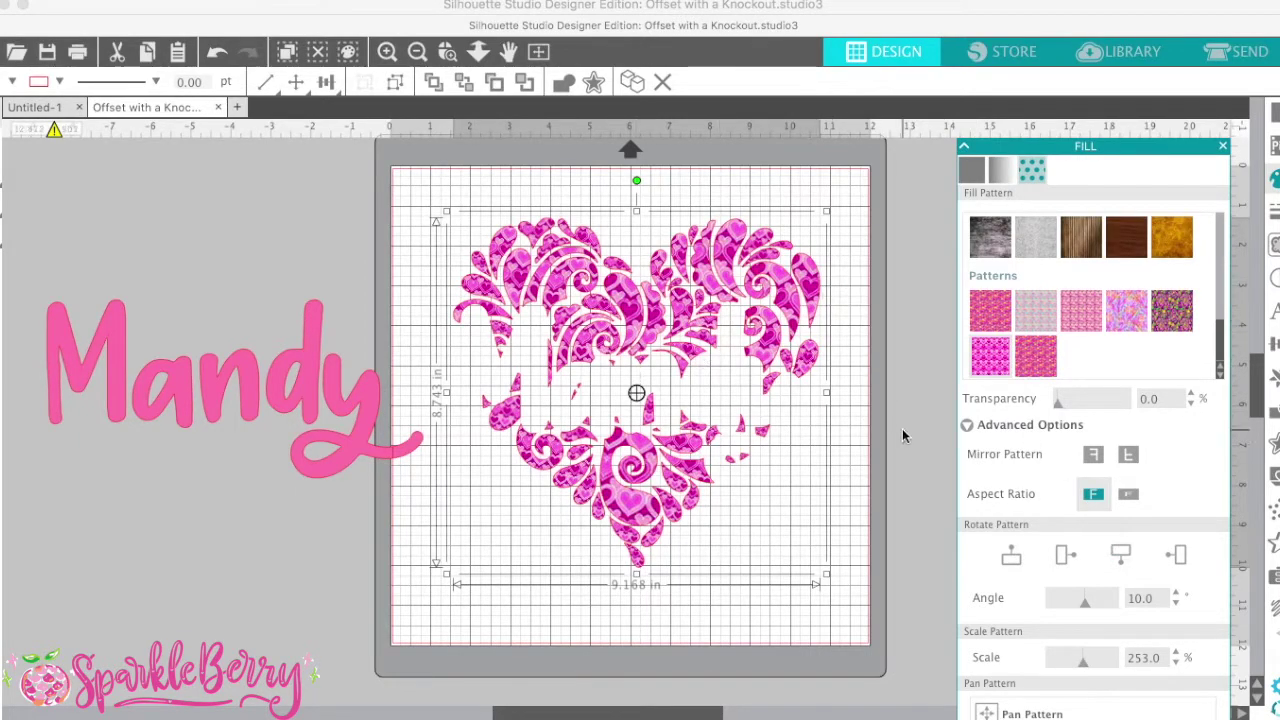
Fill the heart with the dark multicolour purple and green pattern and scale it to 344%.
{"action": "left_click", "coordinate": [1181, 318]}
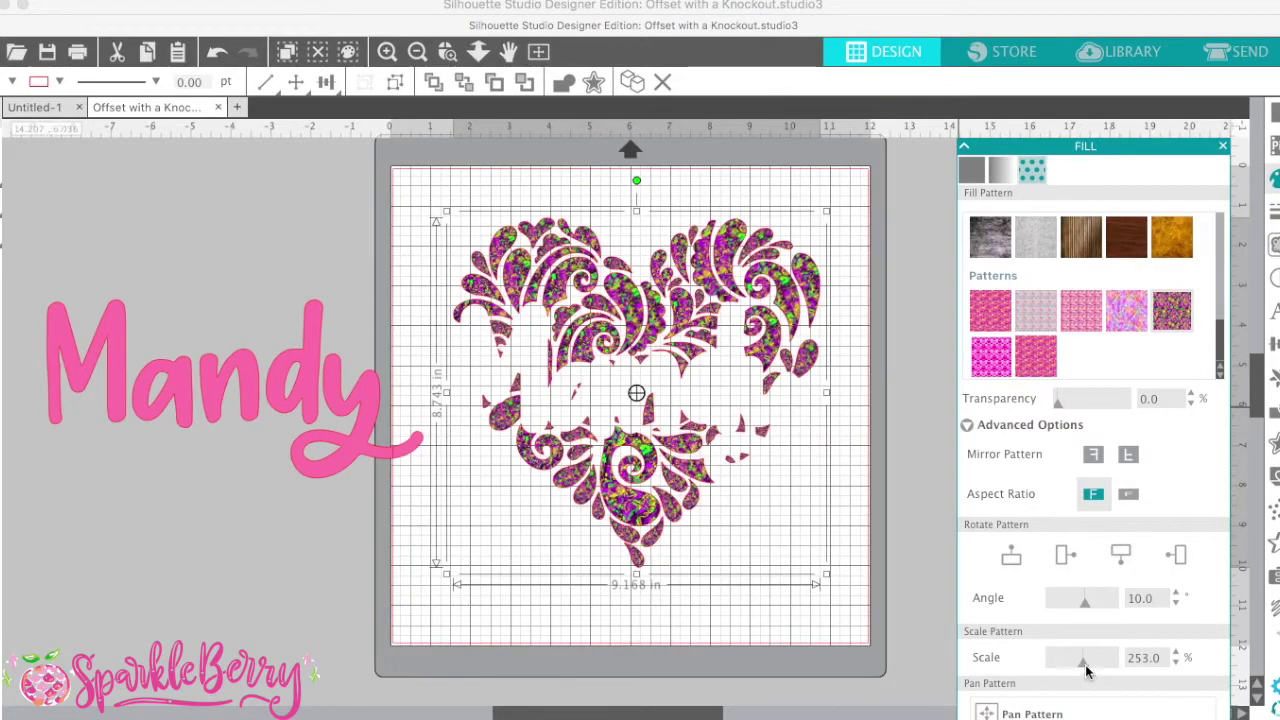
{"action": "mouse_move", "coordinate": [1085, 664]}
{"action": "left_mouse_down"}
{"action": "mouse_move", "coordinate": [1110, 667]}
{"action": "mouse_move", "coordinate": [1094, 671]}
{"action": "left_mouse_up"}
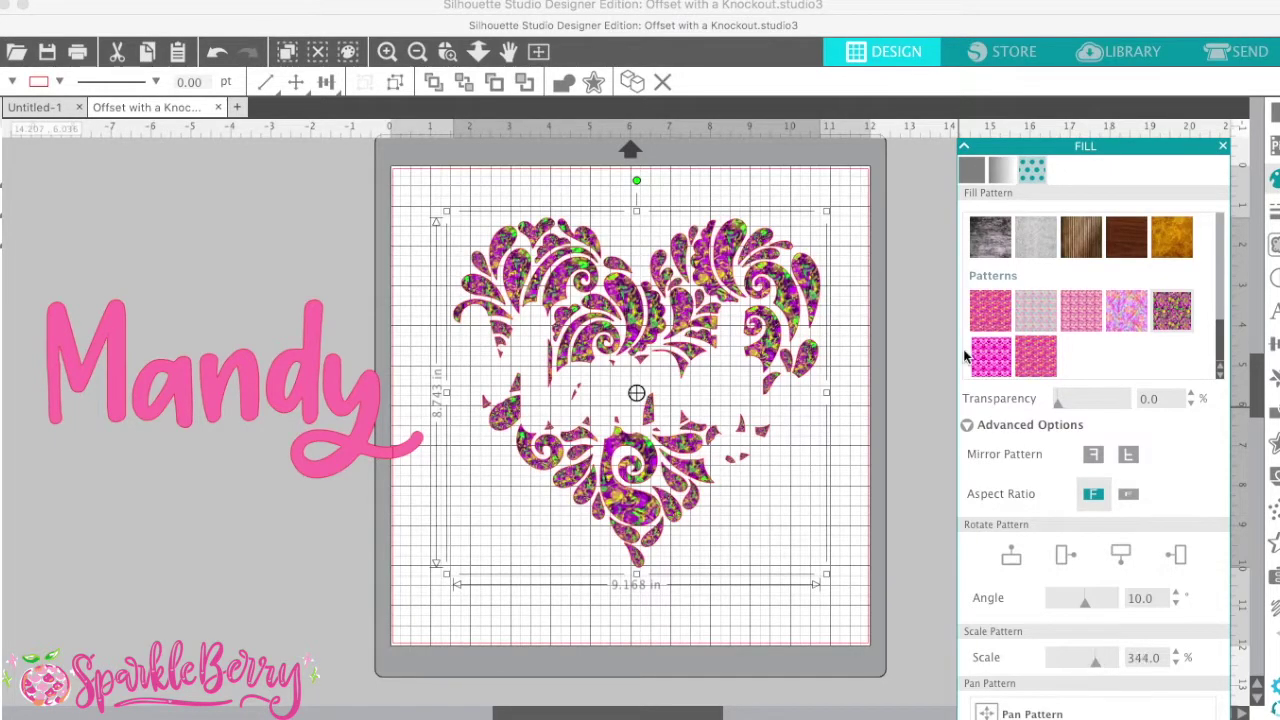
Scale the heart's fill pattern to 500% and move the name text into the knocked-out gap across the heart.
{"action": "left_click_drag", "start_coordinate": [1096, 657], "coordinate": [1136, 670]}
{"action": "left_click_drag", "start_coordinate": [312, 373], "coordinate": [735, 378]}
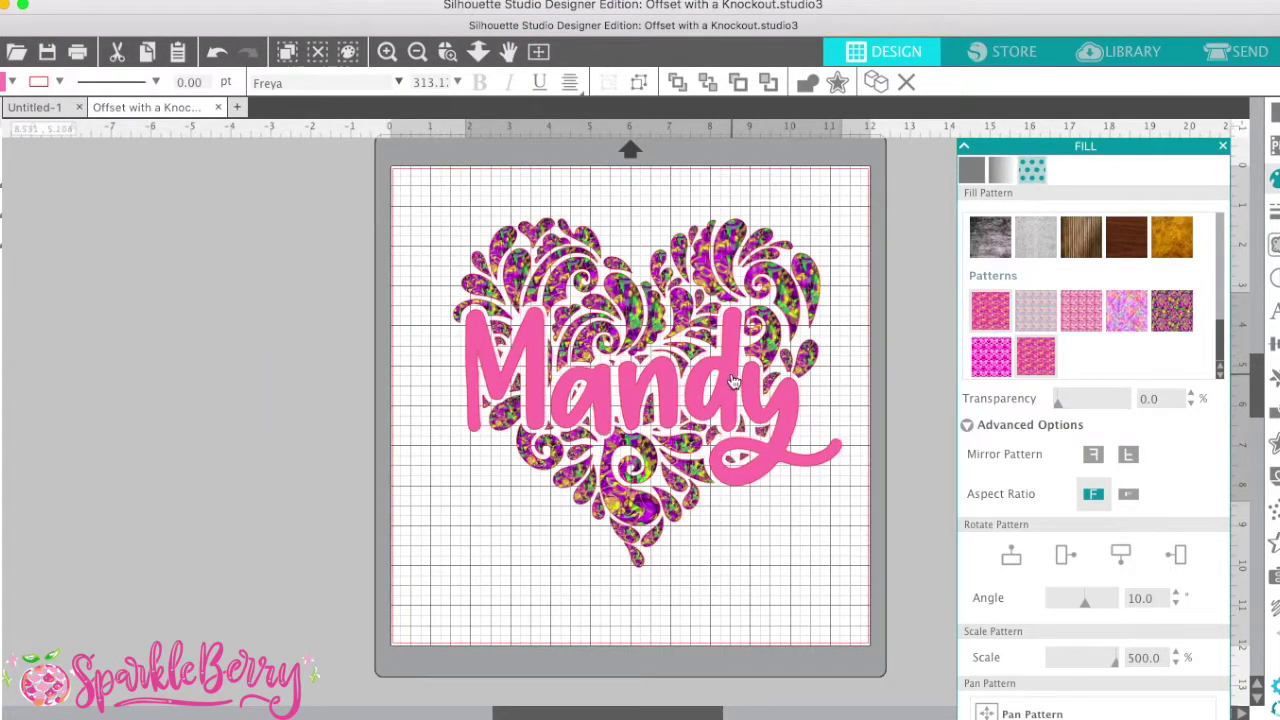
{"action": "key", "text": "Escape"}
Try solid fills on the name text using colours sampled from the heart's pattern: purple, bright green and dark plum.
{"action": "left_click", "coordinate": [728, 378]}
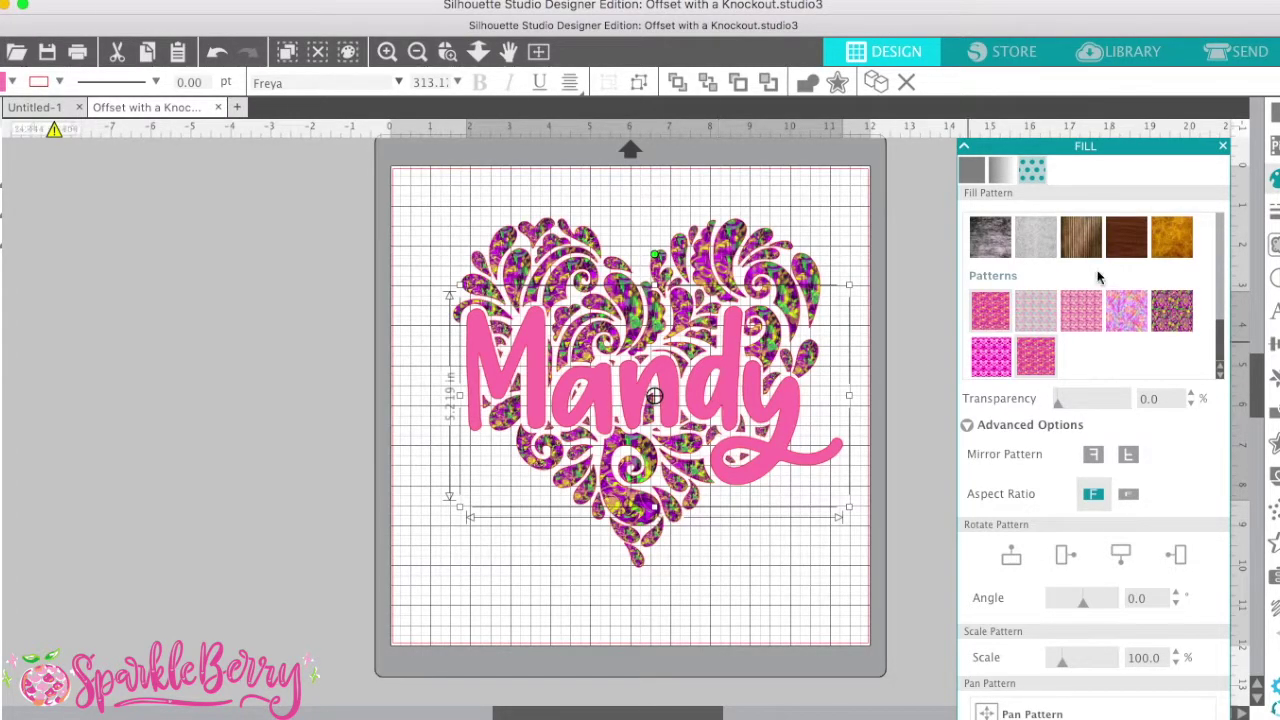
{"action": "left_click", "coordinate": [971, 172]}
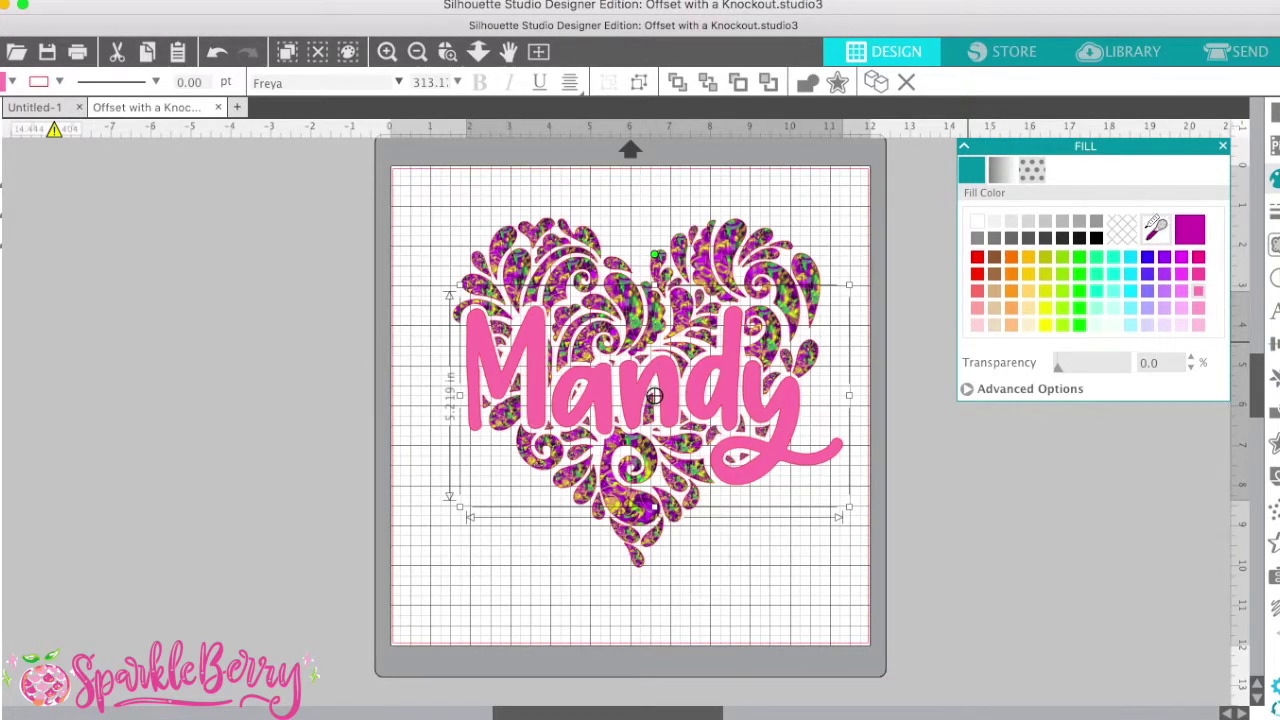
{"action": "left_click", "coordinate": [706, 255]}
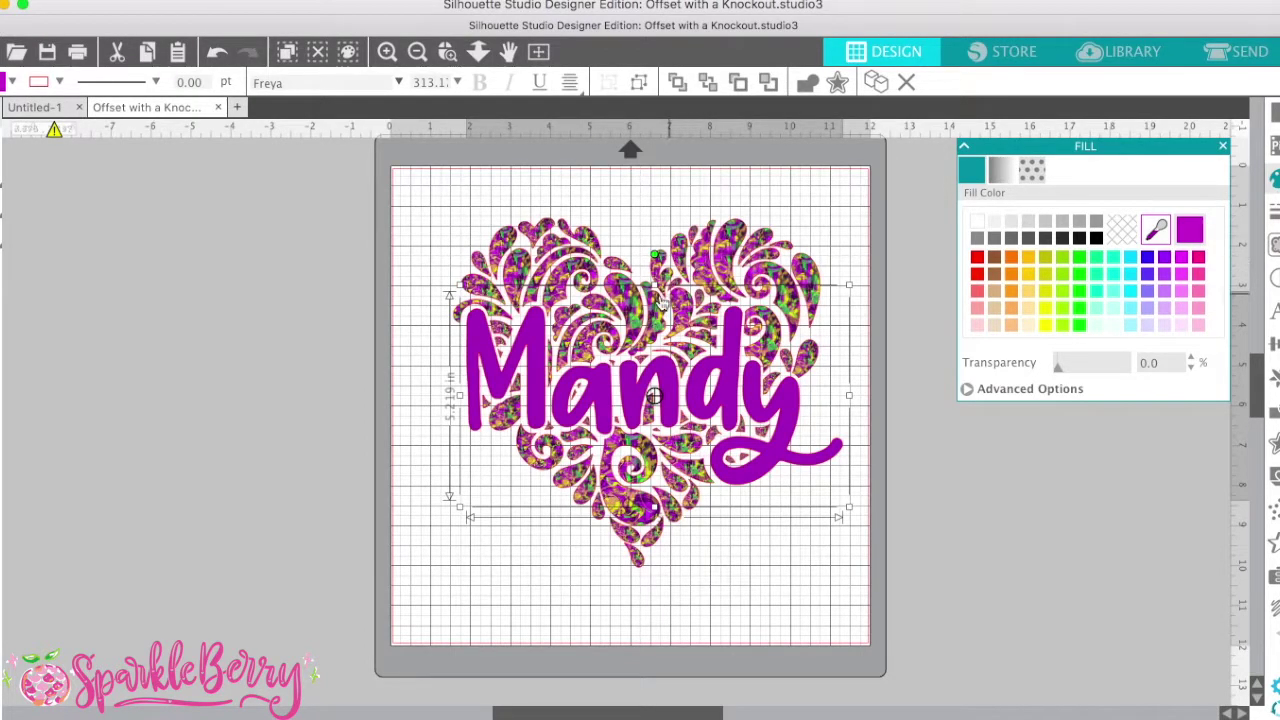
{"action": "left_click", "coordinate": [1160, 230]}
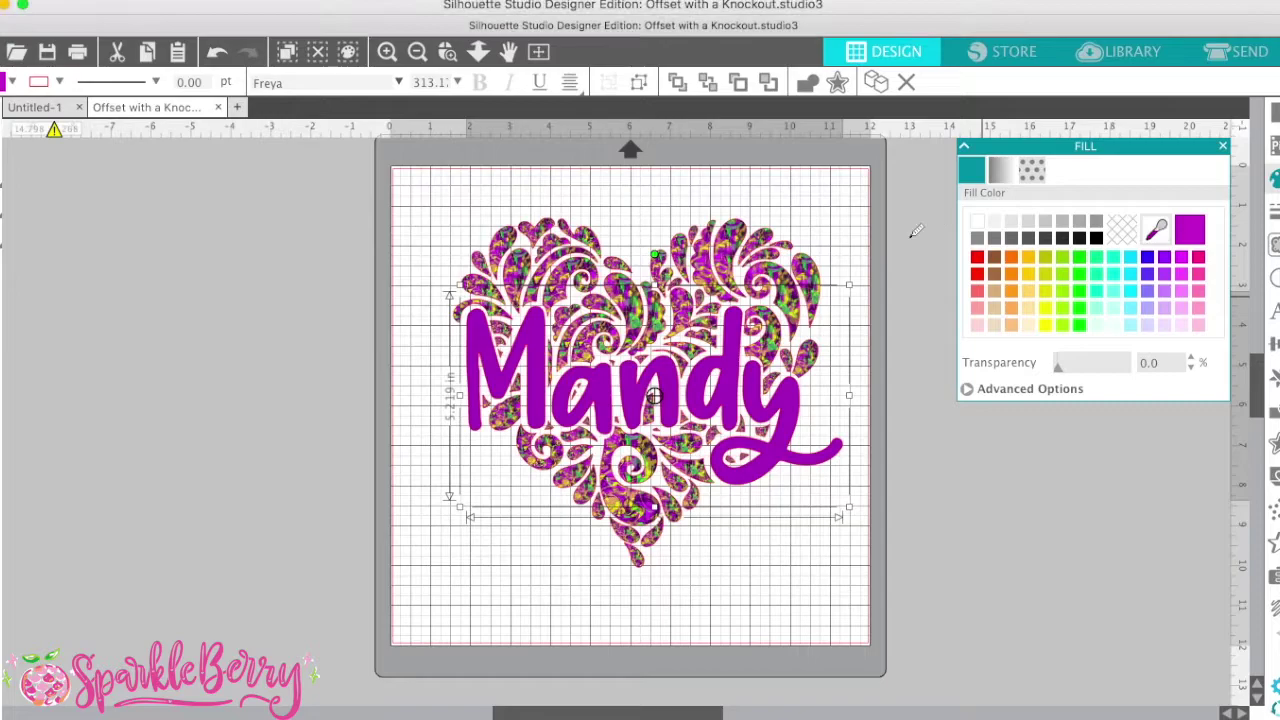
{"action": "left_click", "coordinate": [736, 226]}
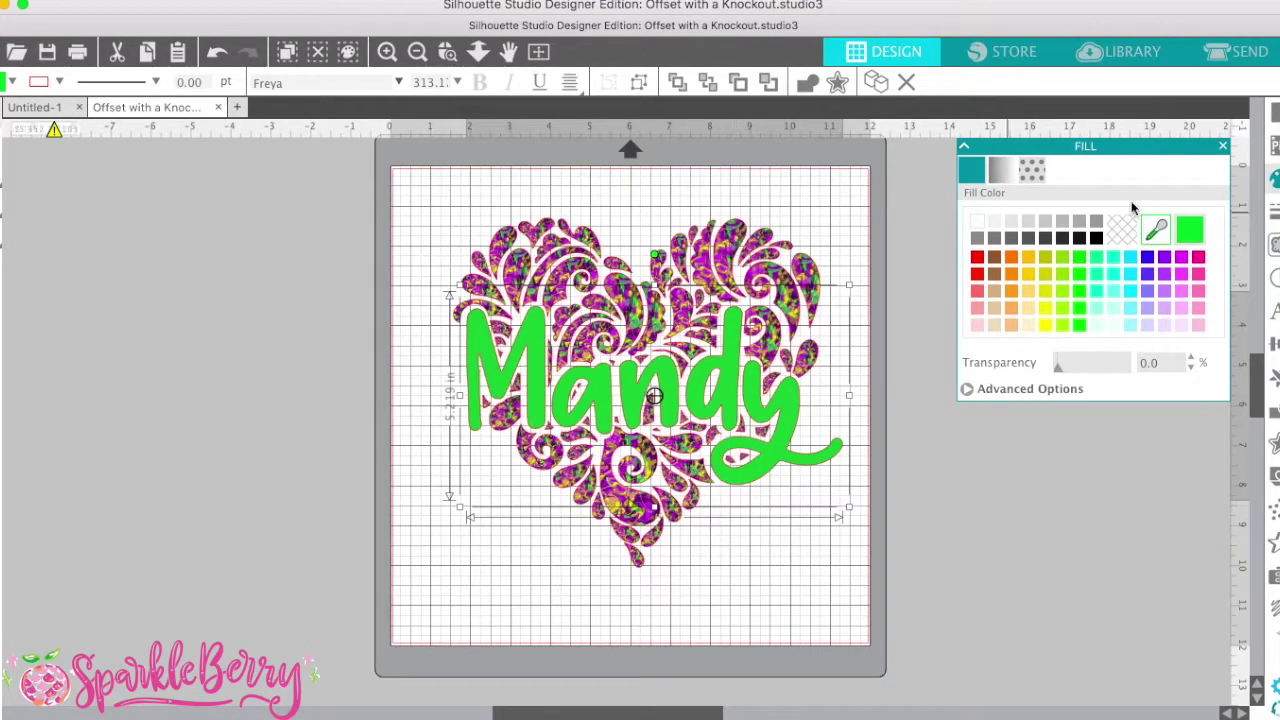
{"action": "left_click", "coordinate": [1160, 230]}
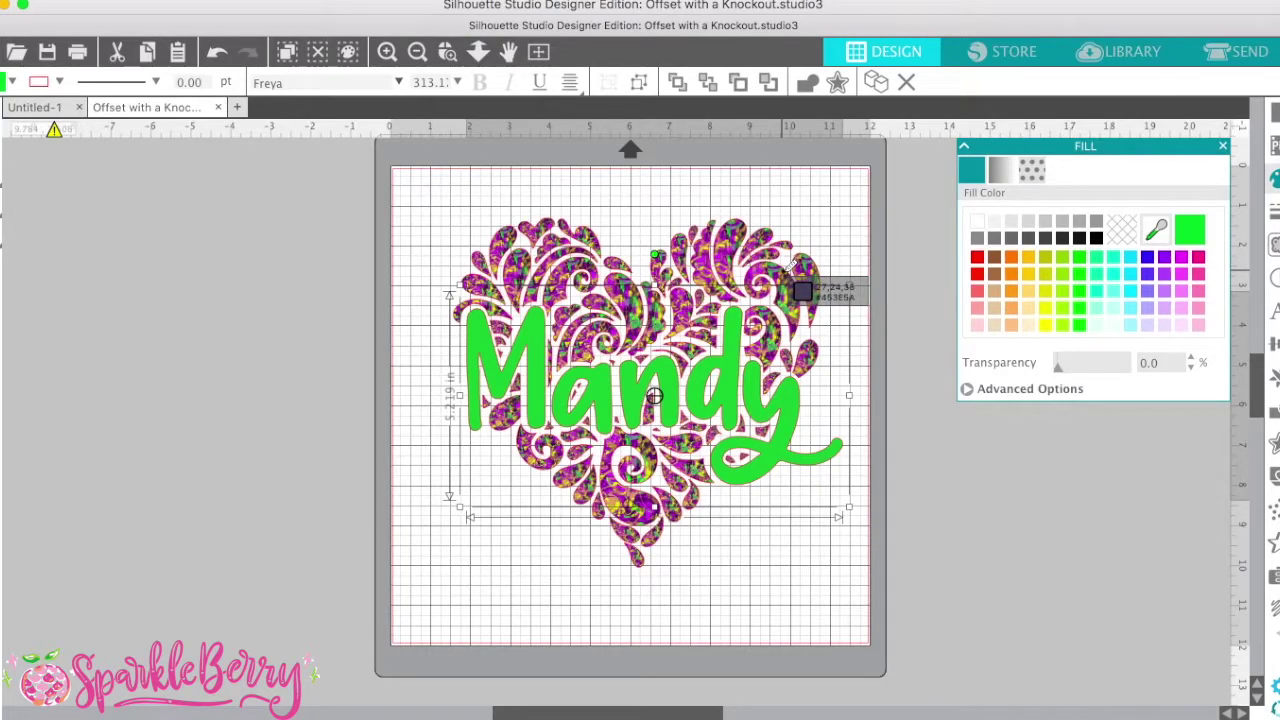
{"action": "left_click", "coordinate": [656, 440]}
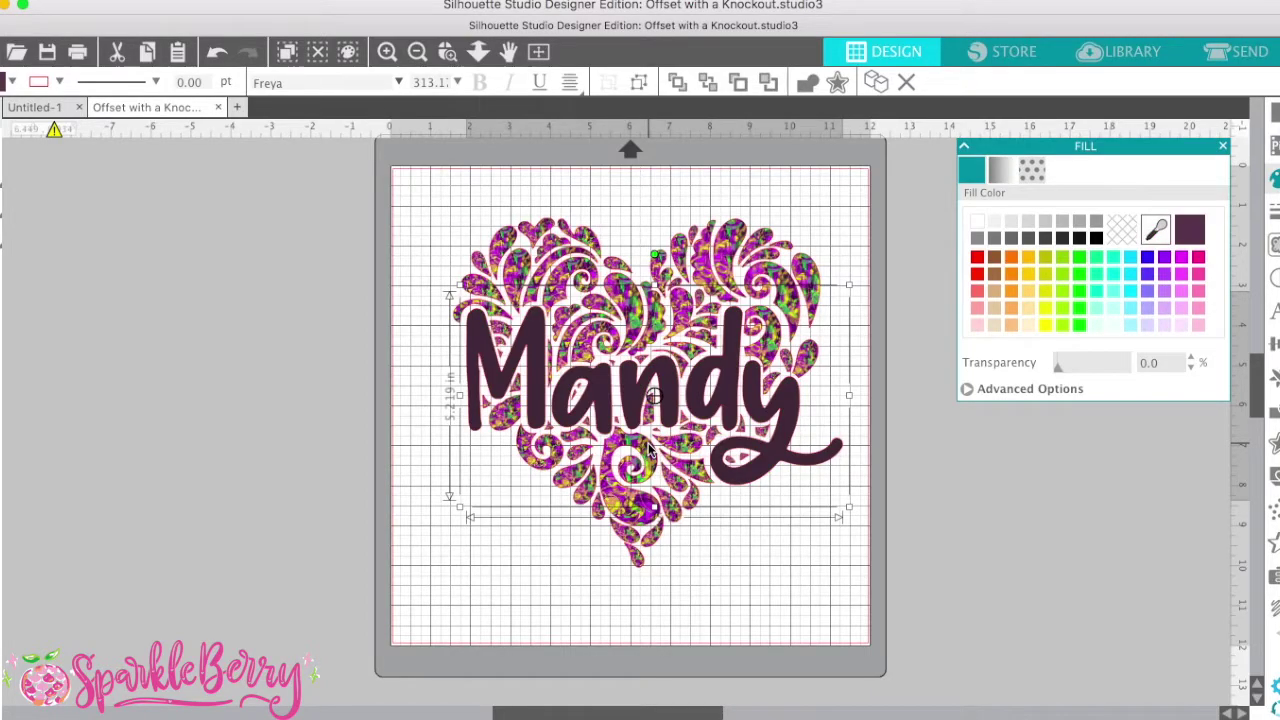
Fill the name text with the near-black swatch beside pure black and leave everything in the design deselected.
{"action": "left_click", "coordinate": [1080, 240]}
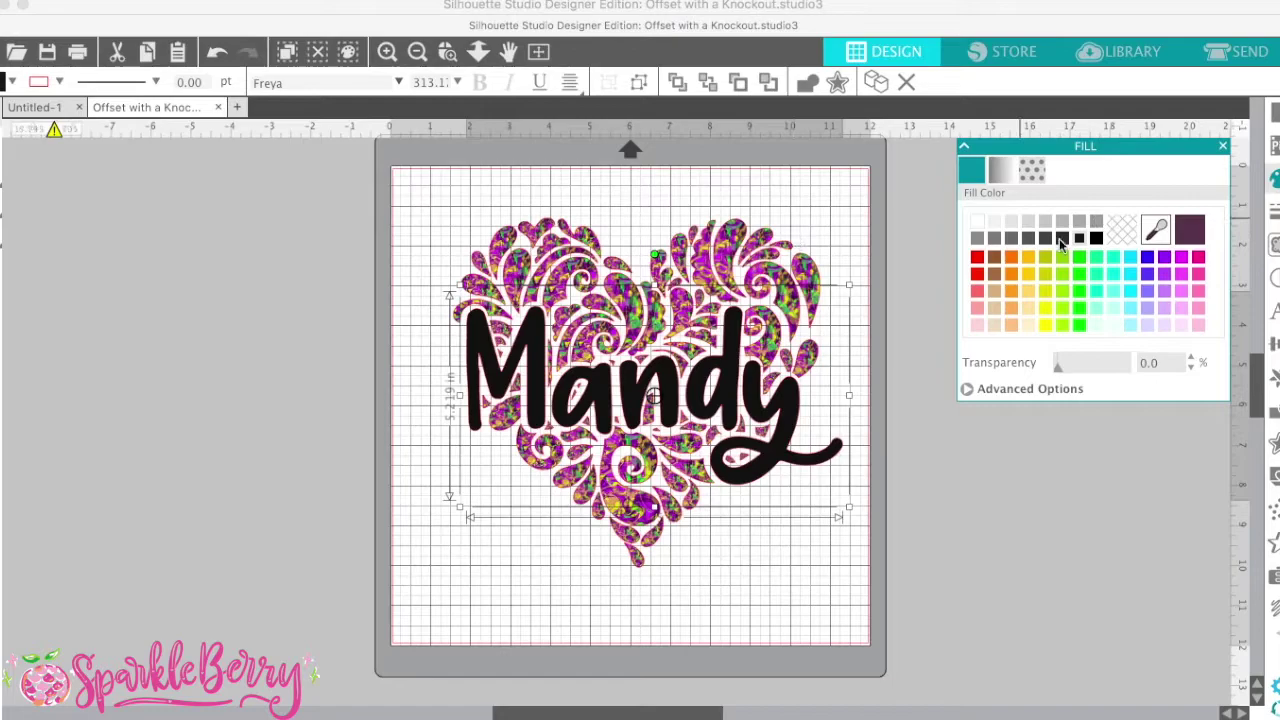
{"action": "left_click", "coordinate": [761, 199]}
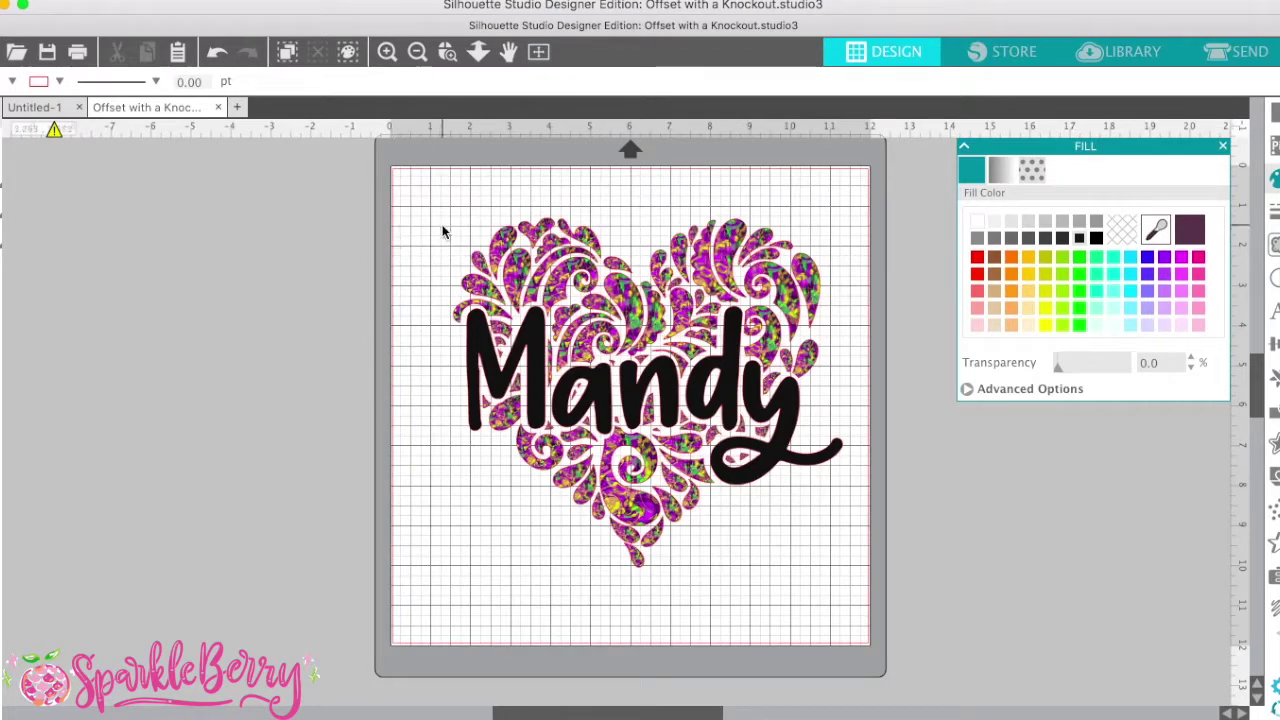
{"action": "left_click", "coordinate": [652, 307]}
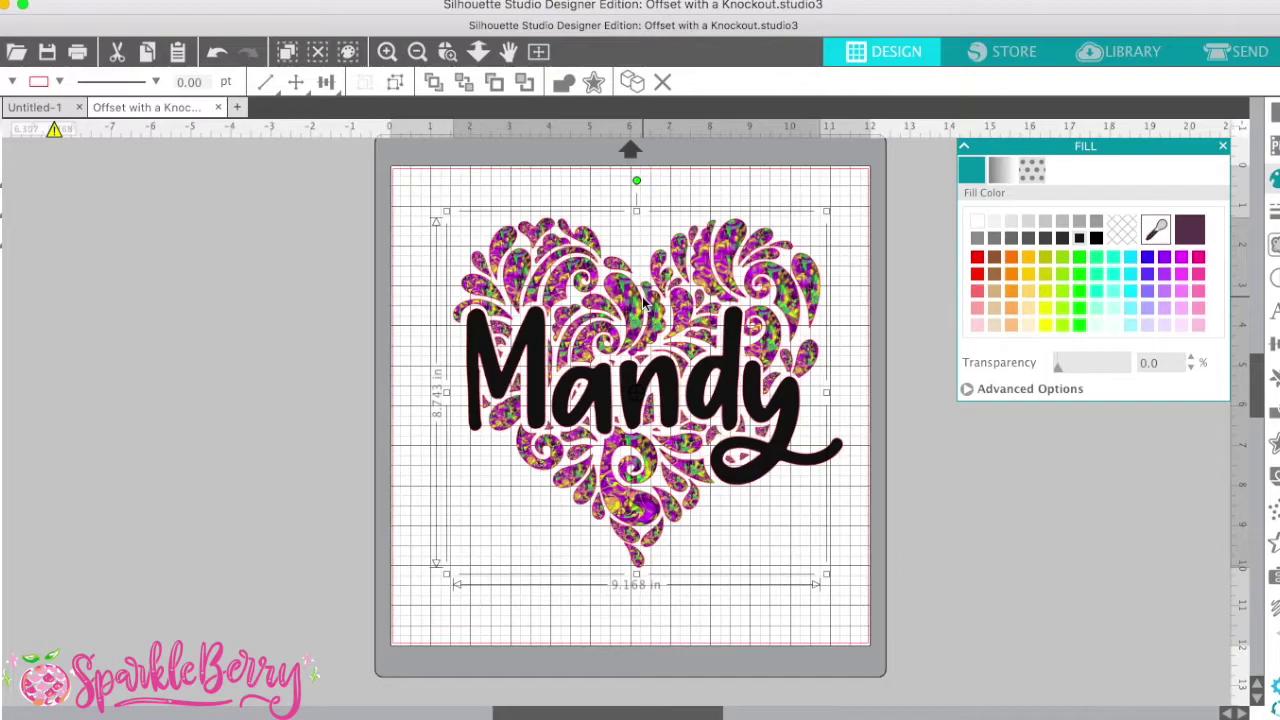
{"action": "left_click", "coordinate": [632, 638]}
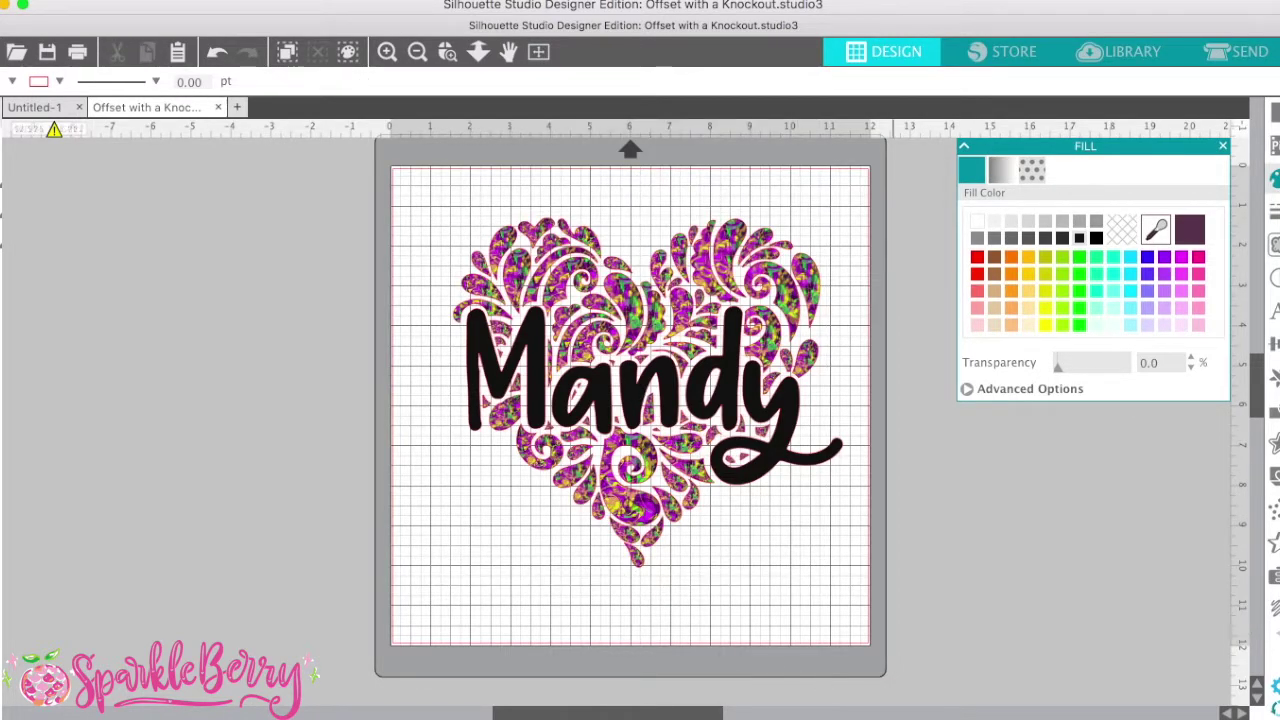